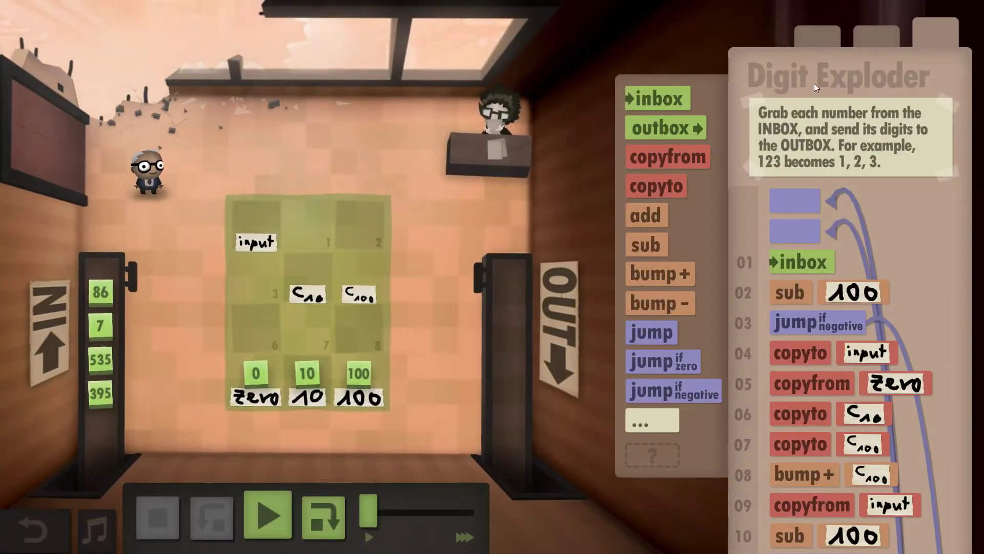
# Load the saved 'Size' solution and scroll through its listing, which starts with copyfrom 9.
pyautogui.click(818, 36)
pyautogui.scroll(-3, 928, 325)
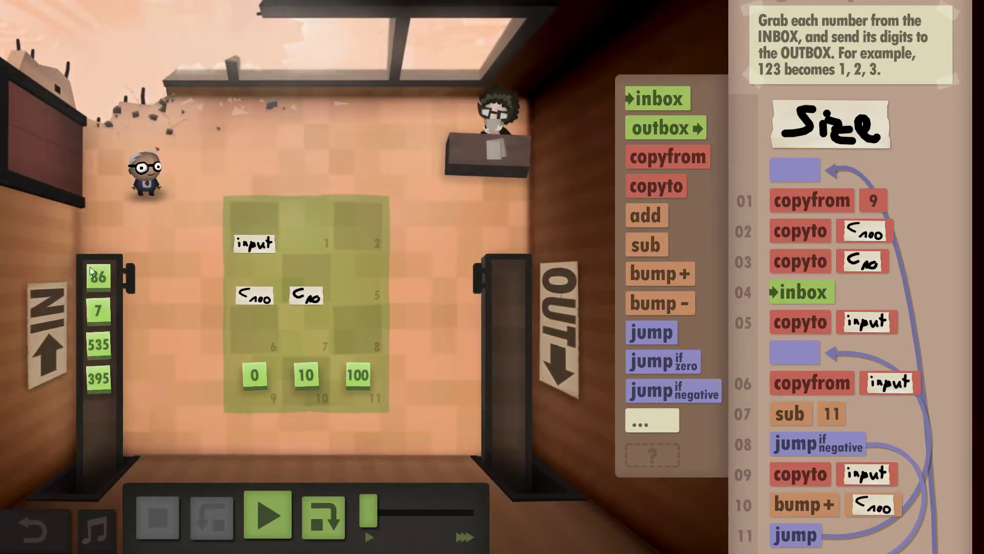
pyautogui.scroll(2, 885, 51)
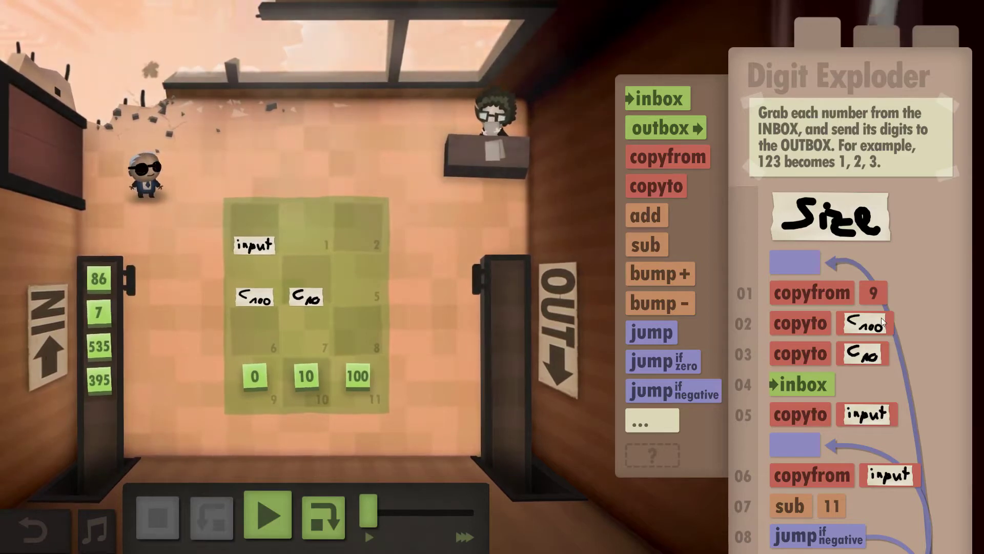
pyautogui.scroll(-3, 871, 302)
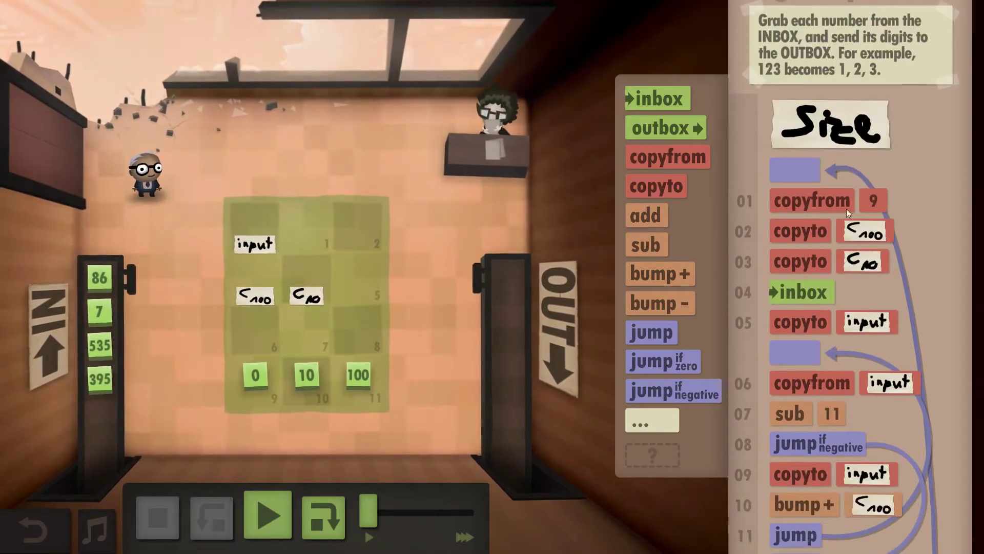
pyautogui.scroll(-3, 845, 209)
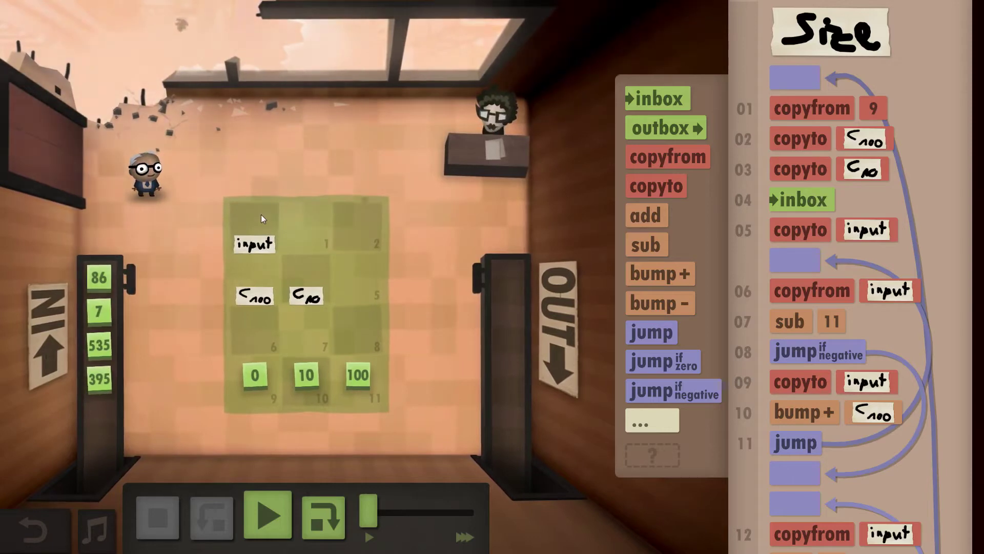
pyautogui.scroll(-3, 845, 230)
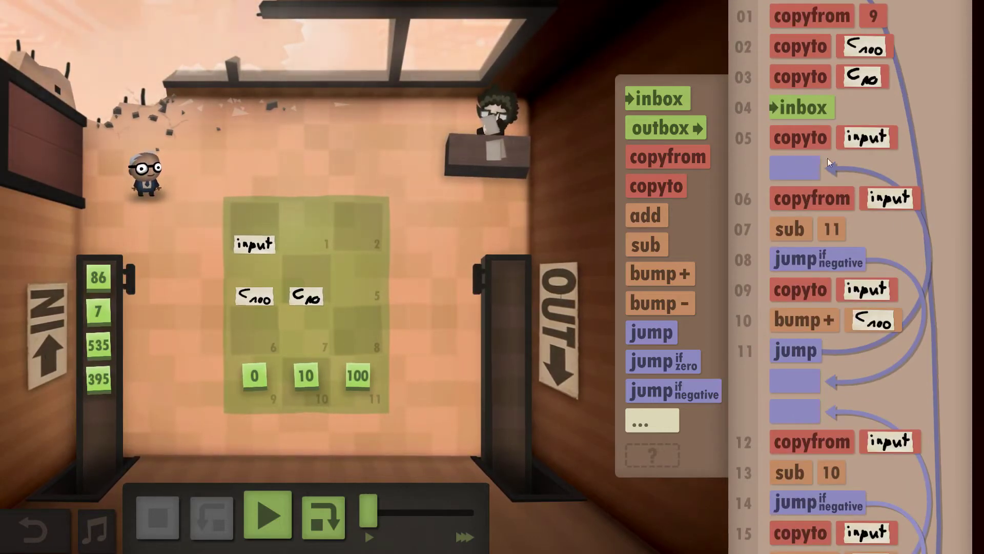
pyautogui.scroll(-3, 849, 173)
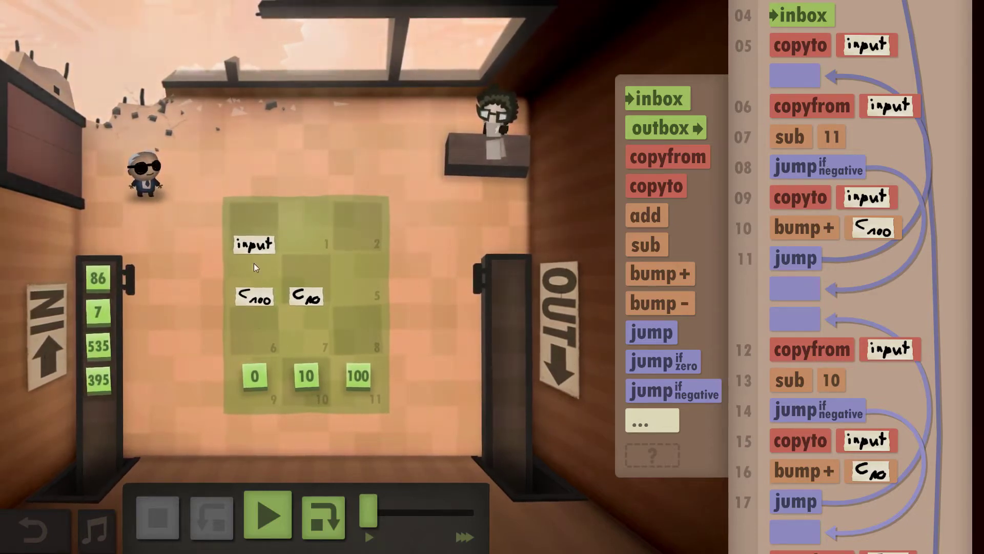
pyautogui.scroll(-3, 798, 318)
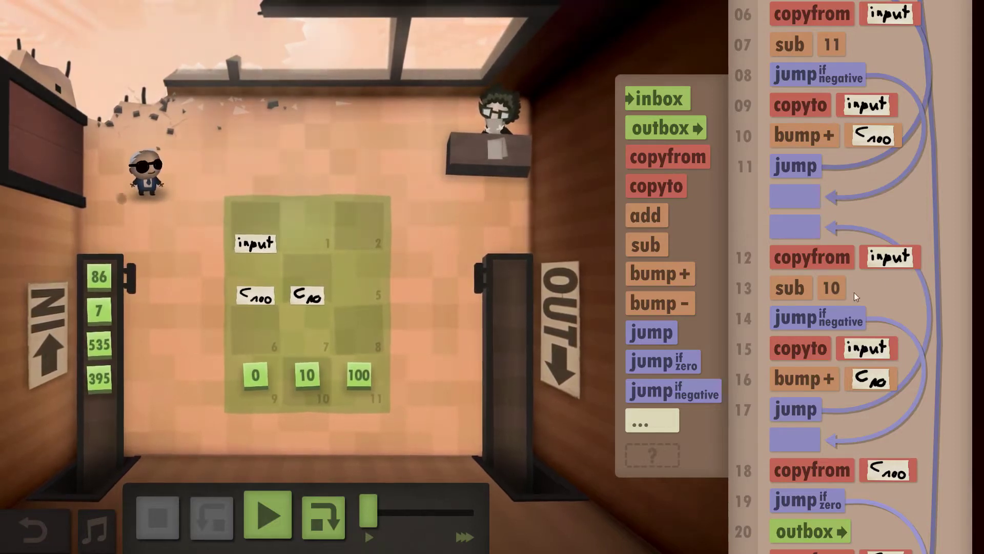
pyautogui.scroll(-4, 840, 297)
pyautogui.scroll(-1, 798, 325)
pyautogui.scroll(-3, 797, 318)
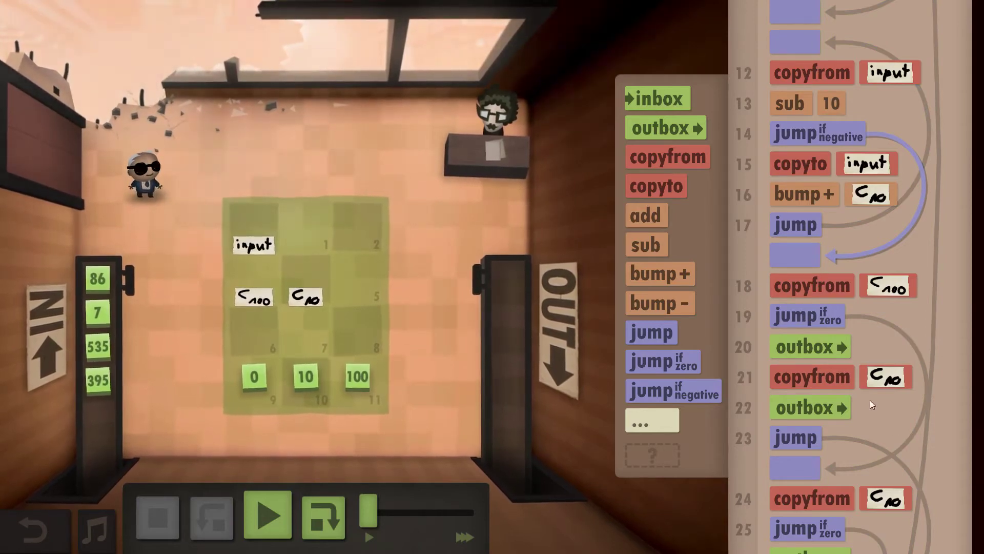
pyautogui.scroll(-3, 849, 359)
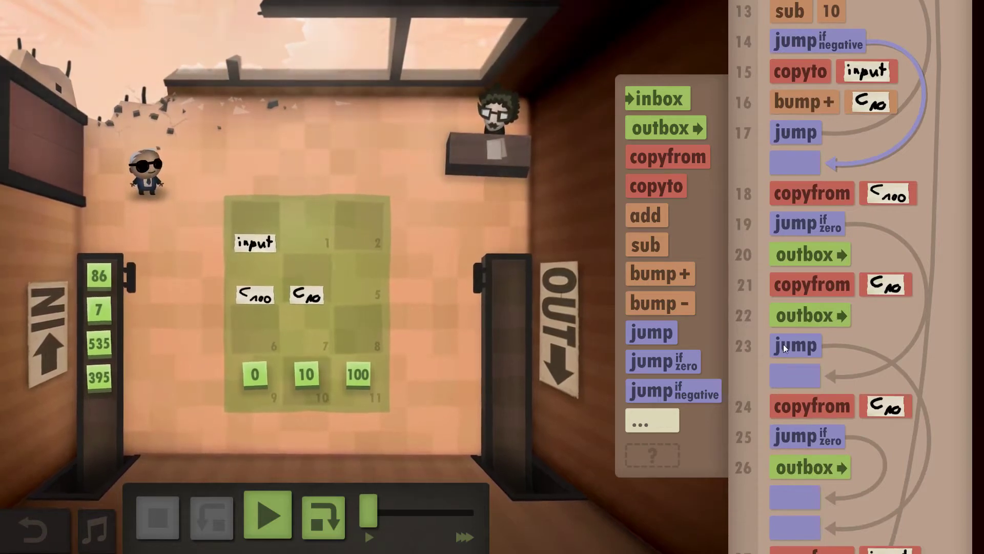
pyautogui.scroll(-3, 799, 313)
pyautogui.scroll(-3, 832, 308)
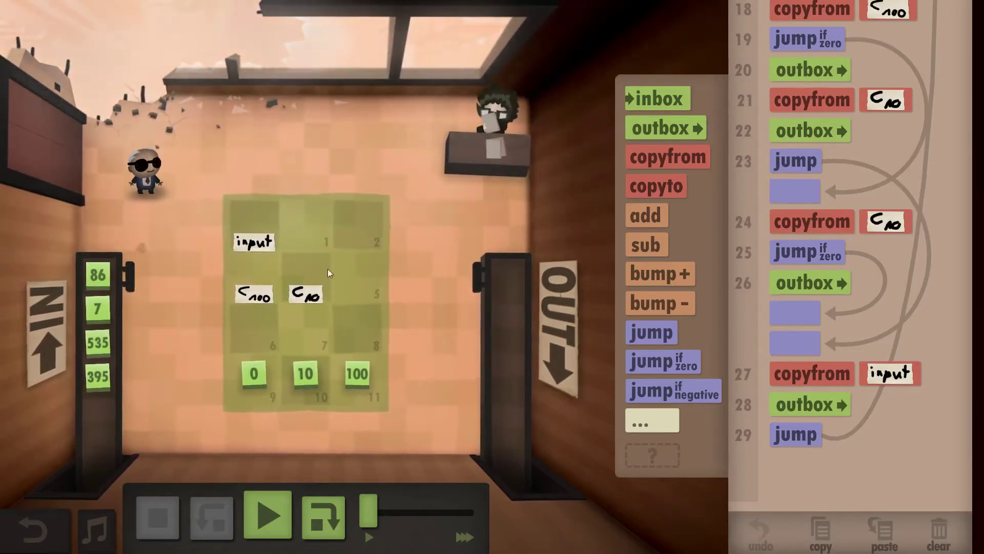
pyautogui.scroll(3, 841, 226)
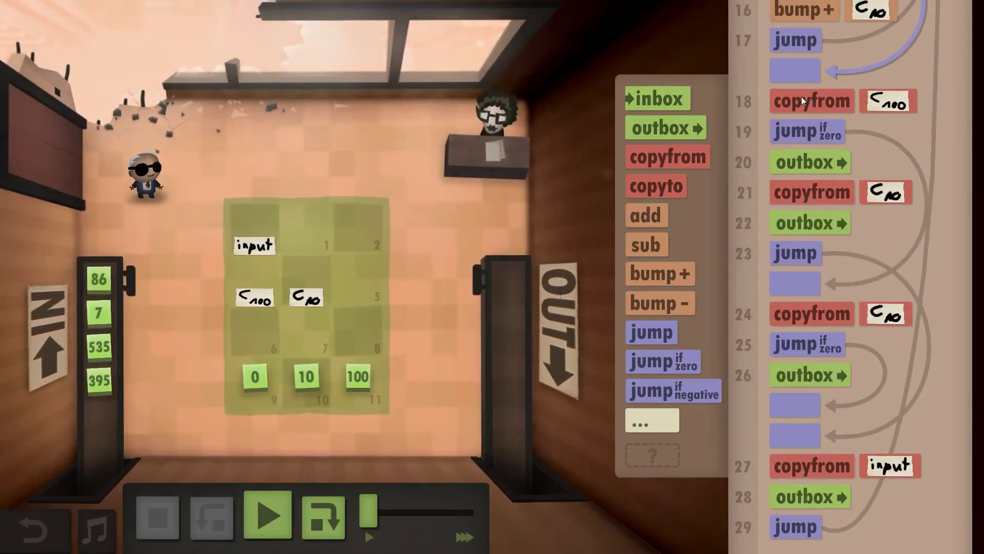
pyautogui.scroll(3, 808, 129)
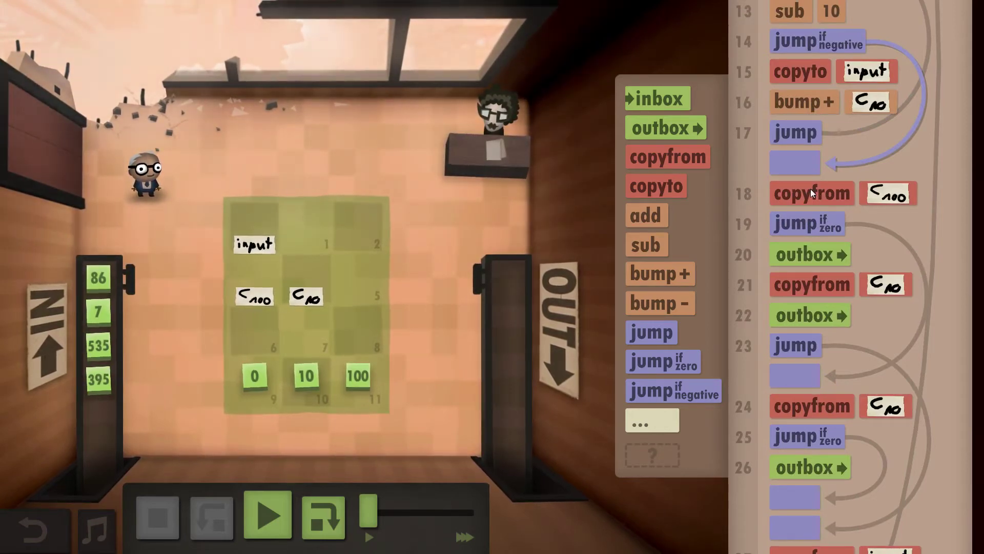
pyautogui.scroll(-3, 810, 162)
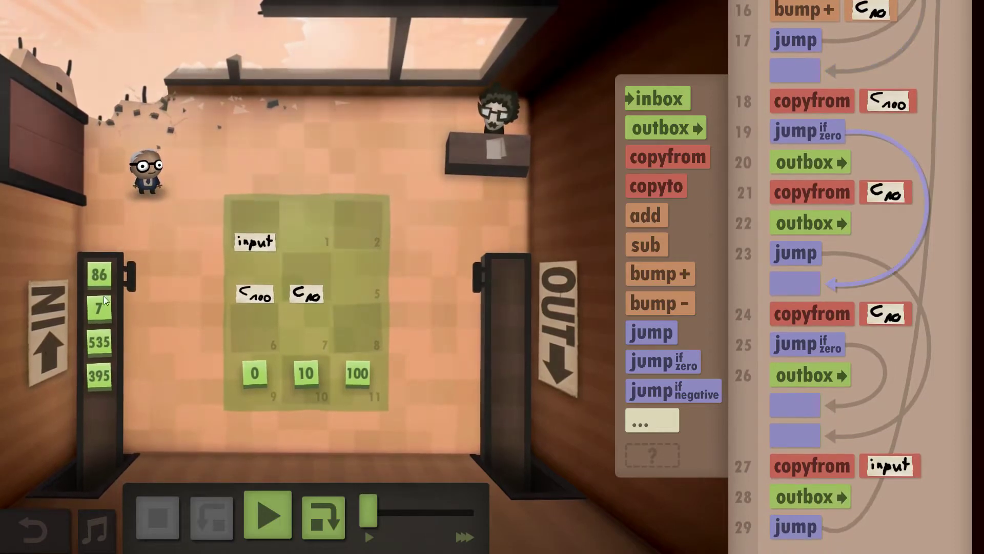
pyautogui.scroll(-3, 813, 191)
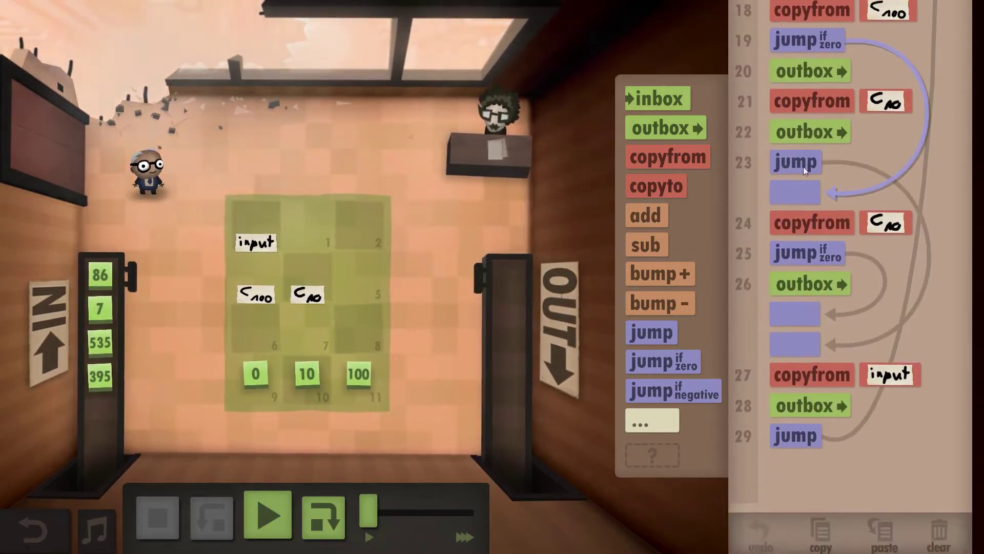
pyautogui.click(807, 224)
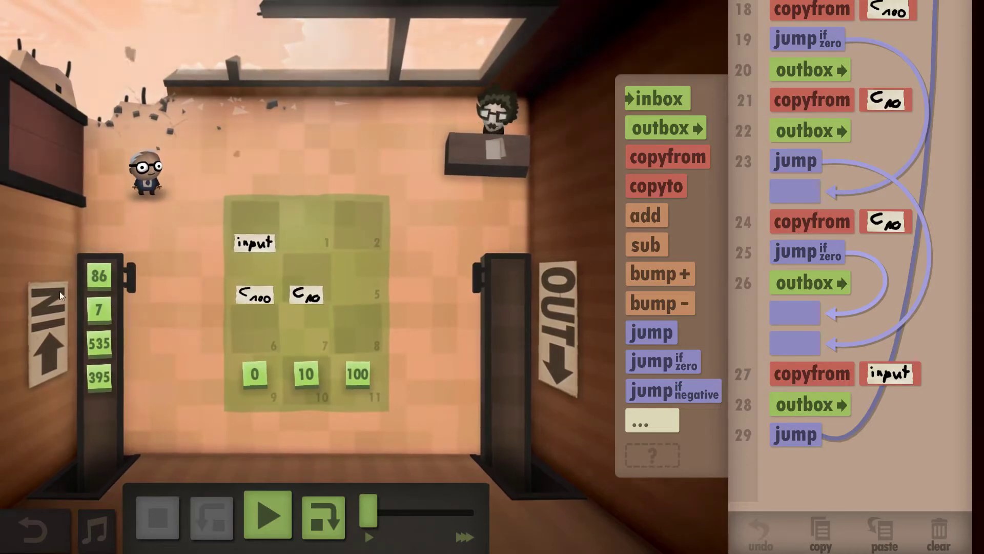
pyautogui.scroll(-1, 777, 153)
pyautogui.scroll(2, 926, 121)
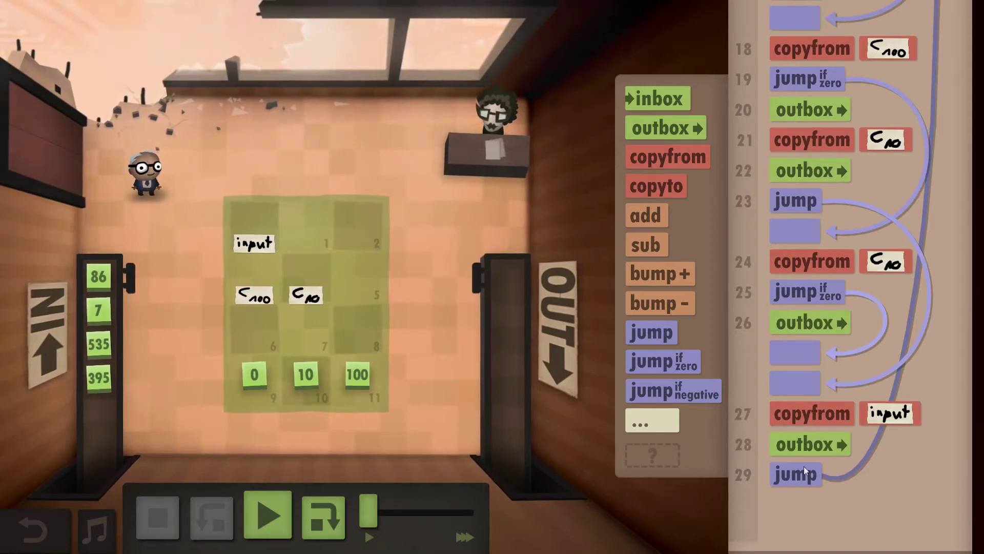
# Run the Size program and pause once 86 has produced 8 and 6 in the outbox.
pyautogui.click(284, 523)
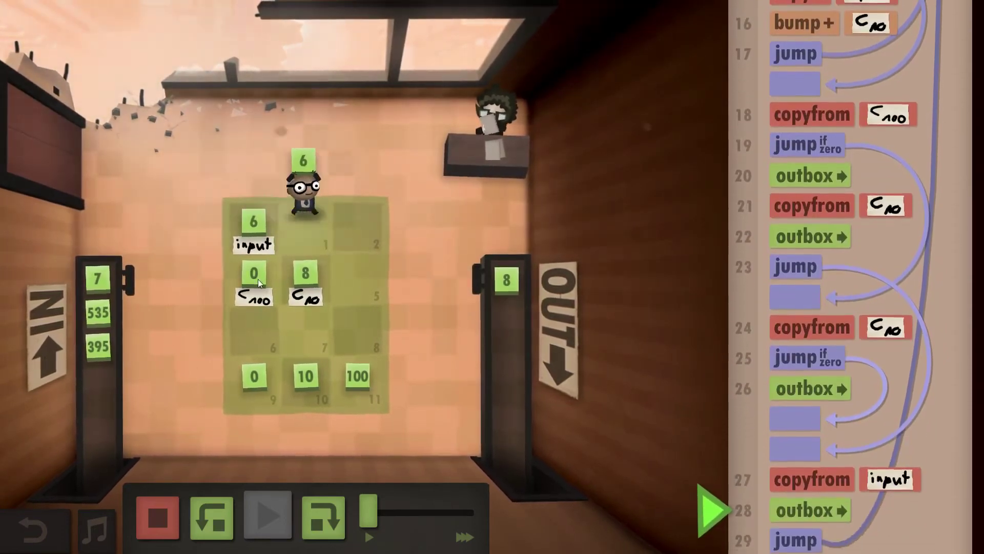
pyautogui.click(219, 519)
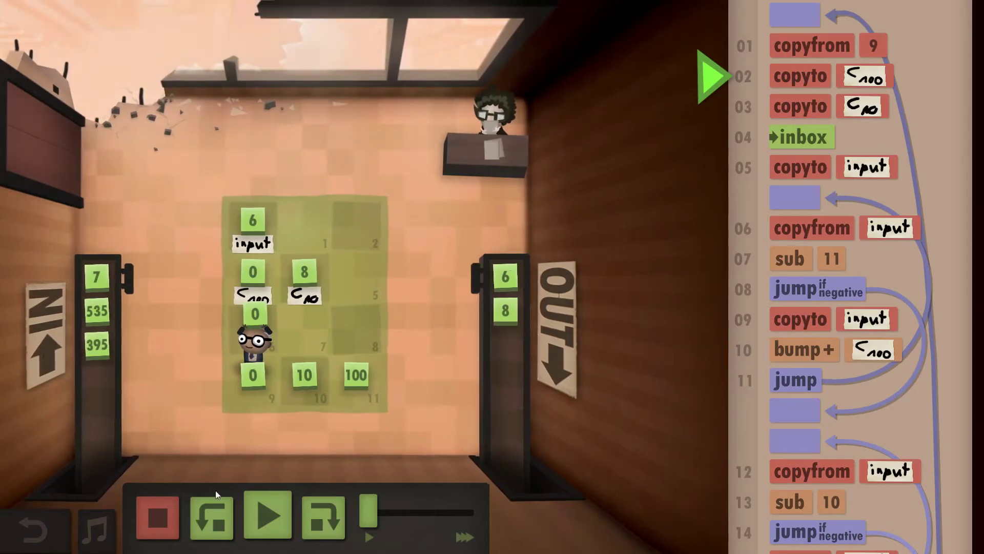
# Step back and forward once, then resume at higher speed until the inbox is empty.
pyautogui.click(221, 514)
pyautogui.click(332, 503)
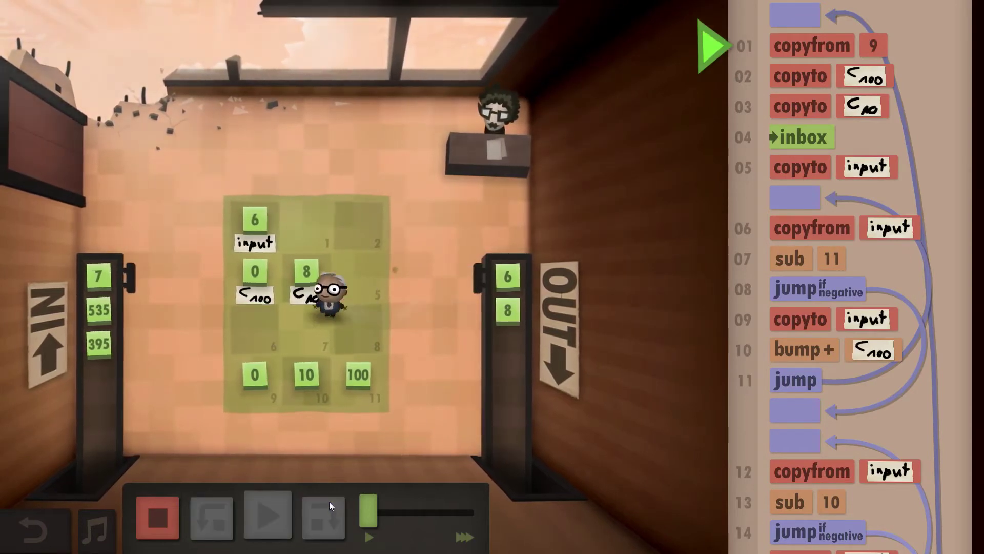
pyautogui.click(277, 507)
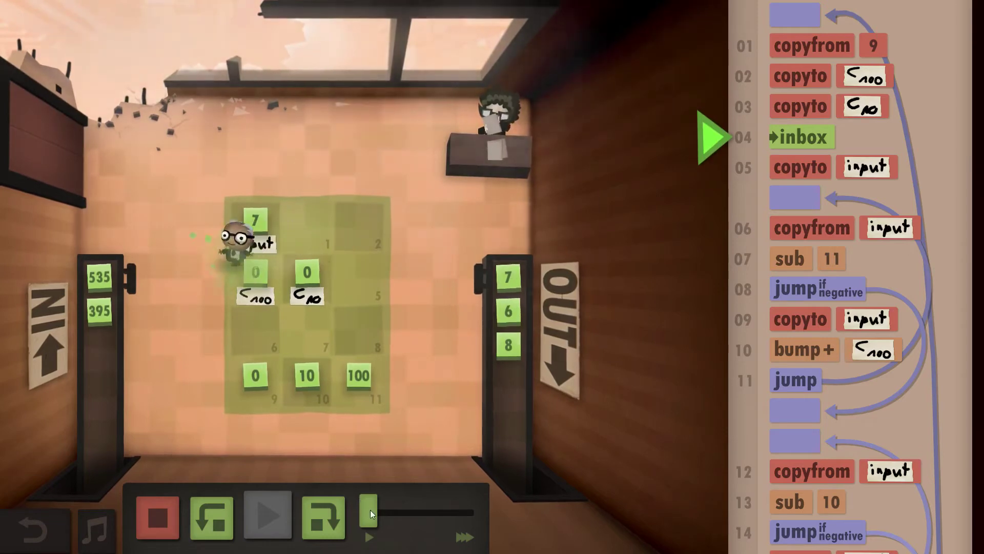
pyautogui.moveTo(371, 510)
pyautogui.mouseDown()
pyautogui.moveTo(357, 513)
pyautogui.moveTo(483, 519)
pyautogui.mouseUp()
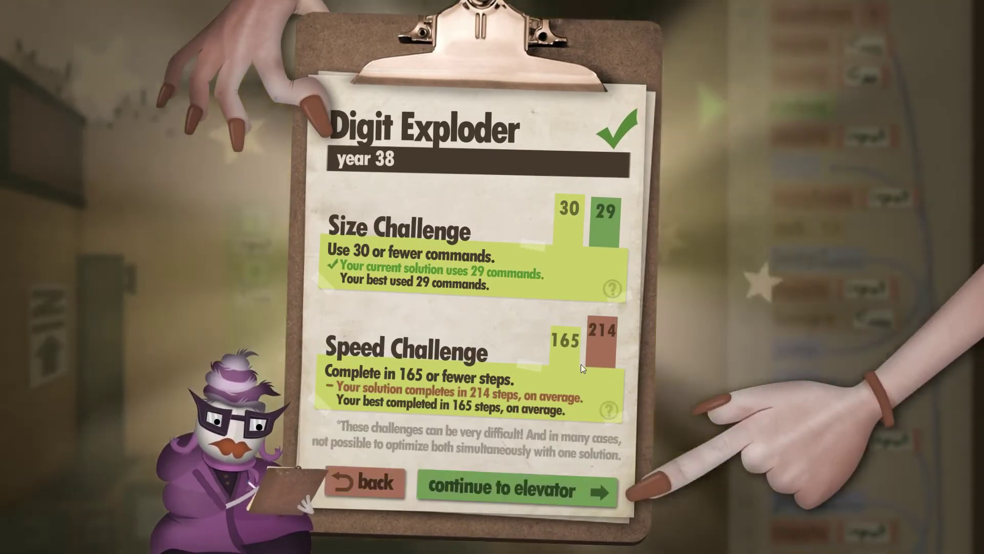
# Dismiss the results clipboard (29 commands, 214 average steps) and return to the editor.
pyautogui.click(367, 480)
# Load the long hard-coded speed solution and scroll through its 60+ line listing.
pyautogui.click(880, 28)
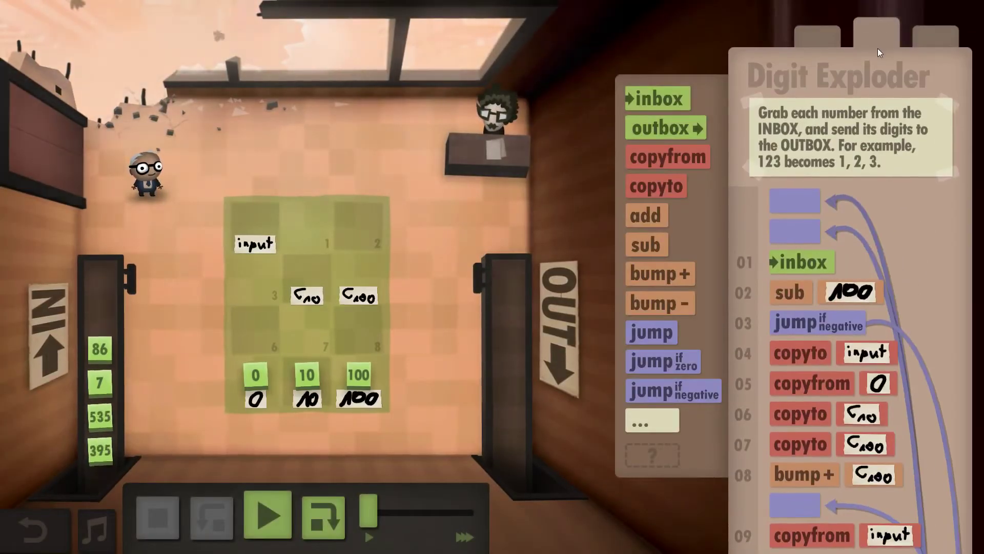
pyautogui.click(929, 37)
pyautogui.click(889, 26)
pyautogui.click(889, 25)
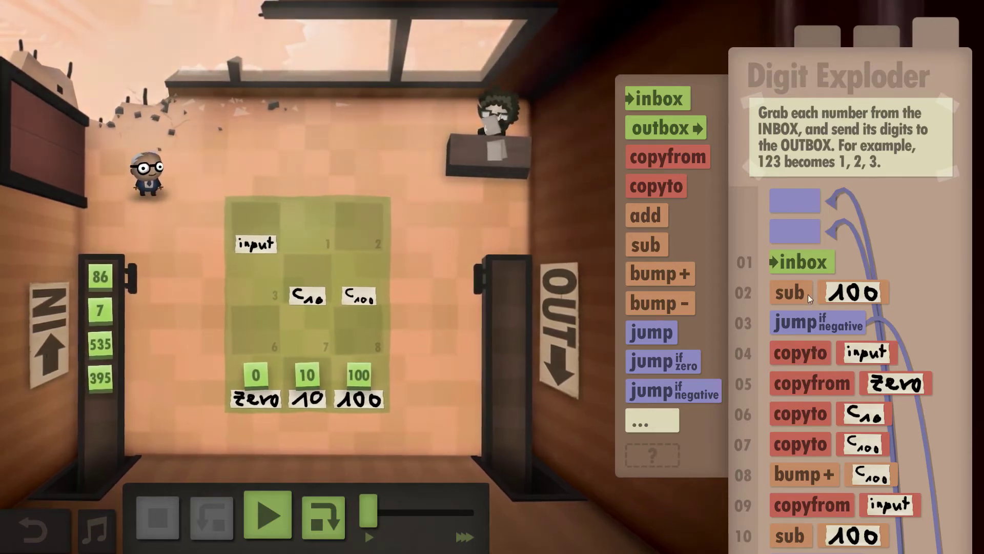
pyautogui.scroll(-3, 786, 284)
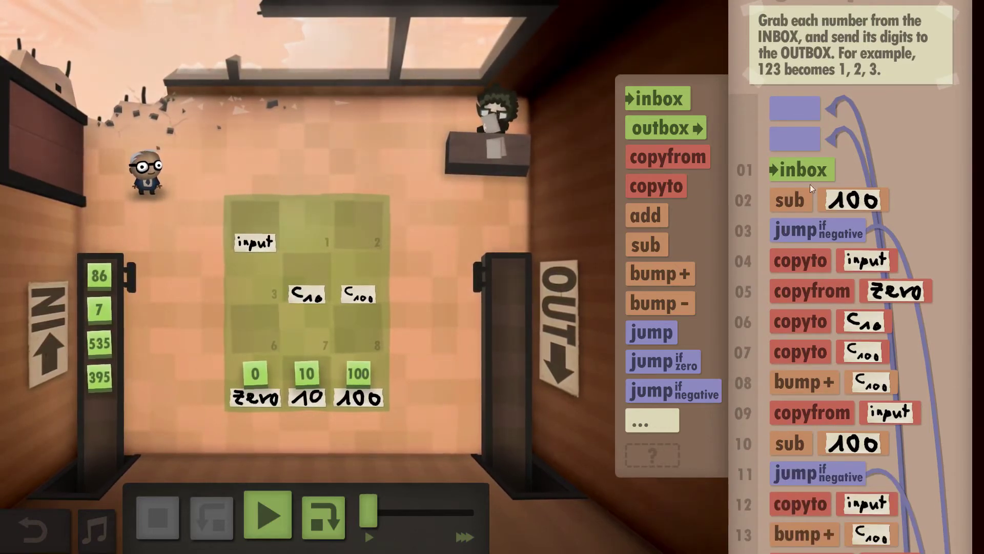
pyautogui.scroll(-3, 859, 208)
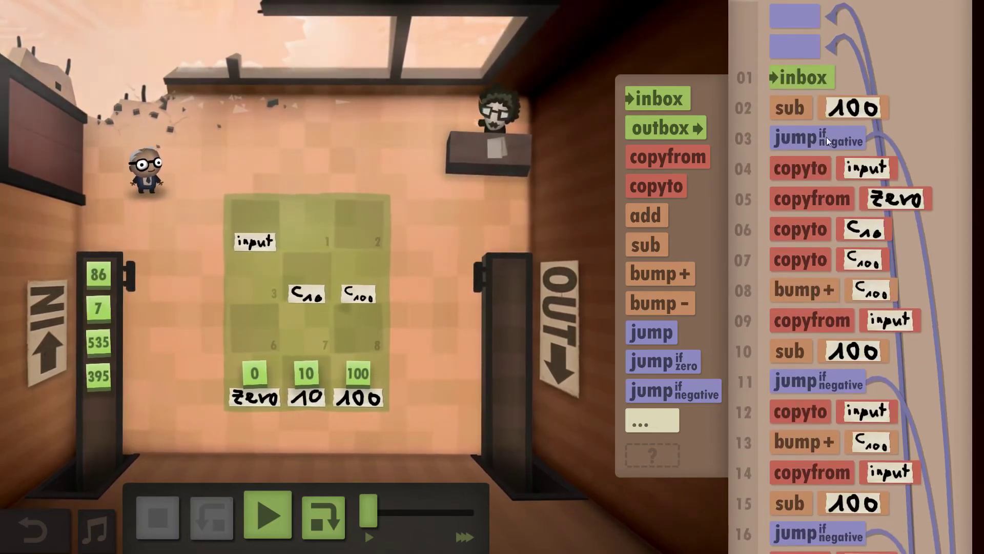
pyautogui.scroll(-20, 842, 187)
pyautogui.scroll(-20, 841, 187)
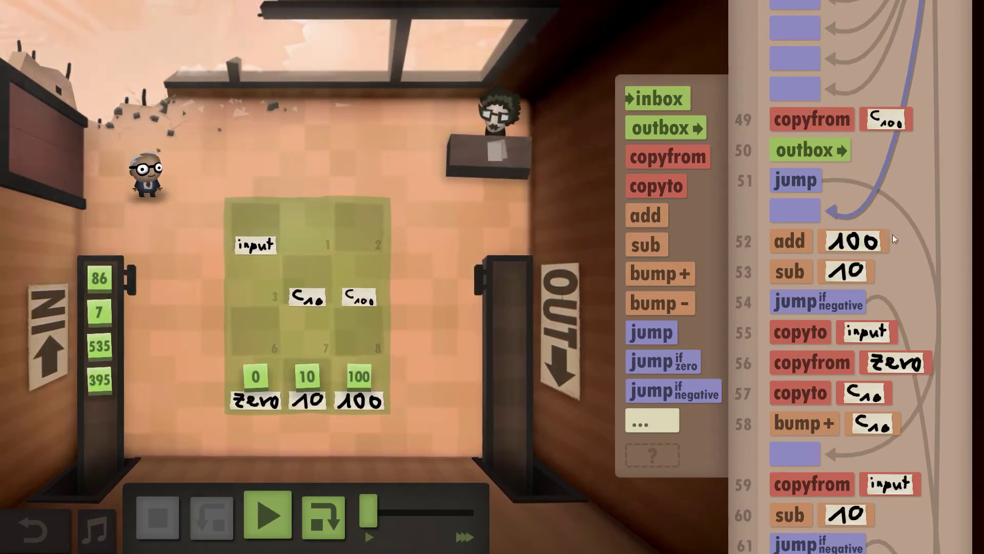
pyautogui.scroll(-3, 891, 232)
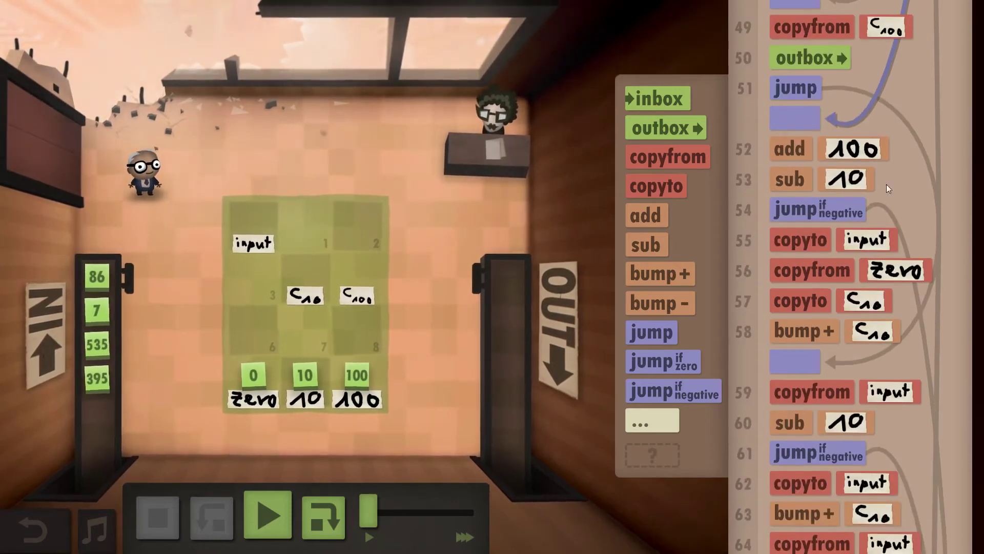
pyautogui.scroll(-20, 844, 208)
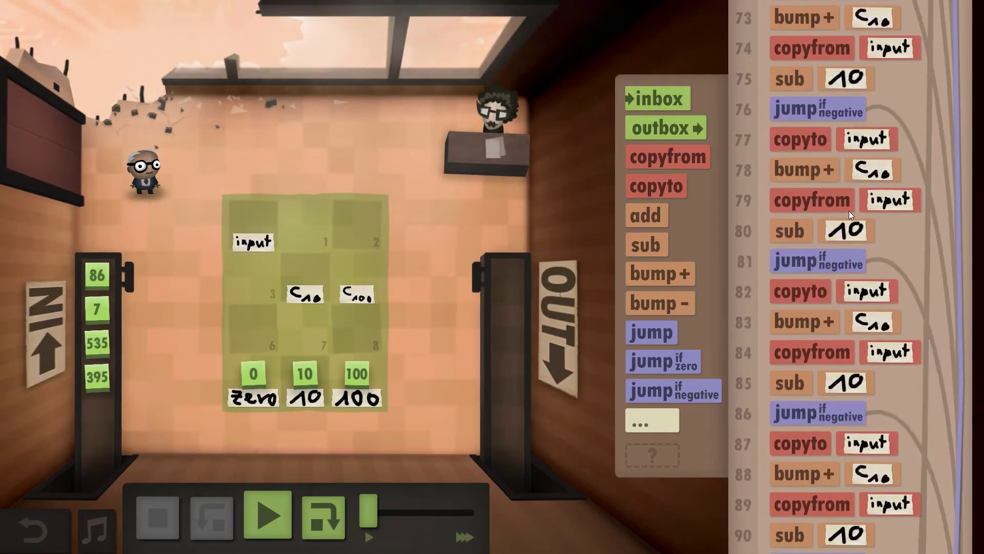
pyautogui.scroll(-3, 852, 205)
pyautogui.scroll(12, 853, 205)
pyautogui.scroll(-15, 861, 202)
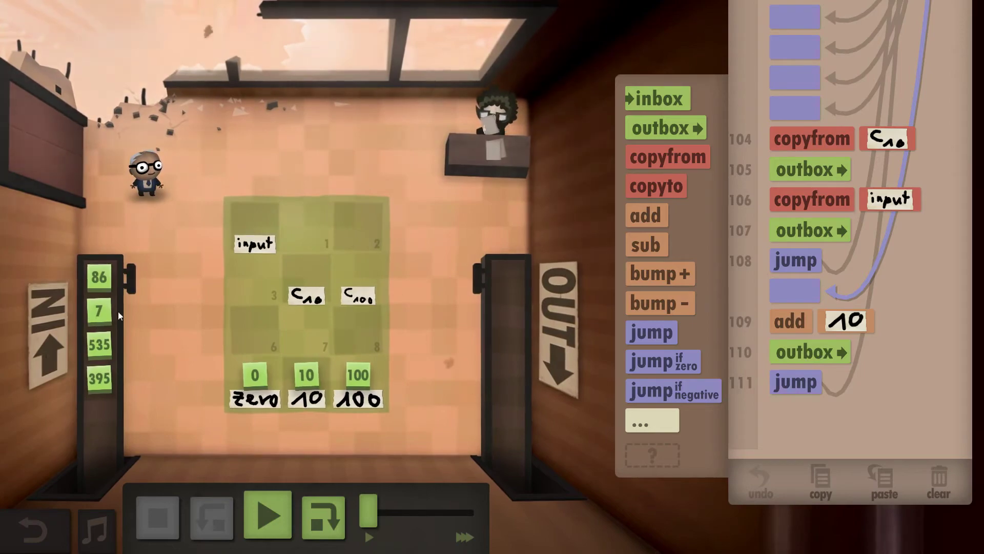
pyautogui.scroll(20, 932, 161)
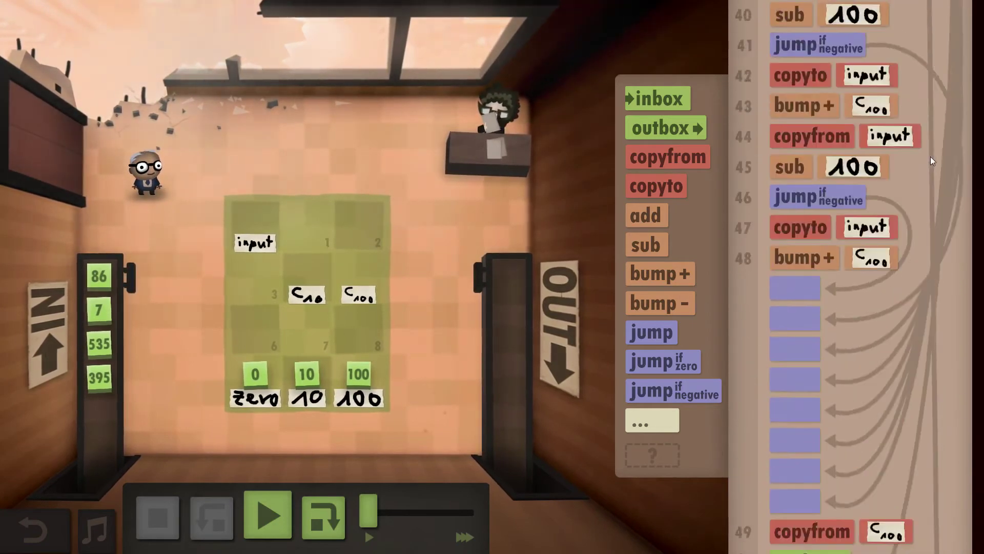
pyautogui.scroll(15, 931, 161)
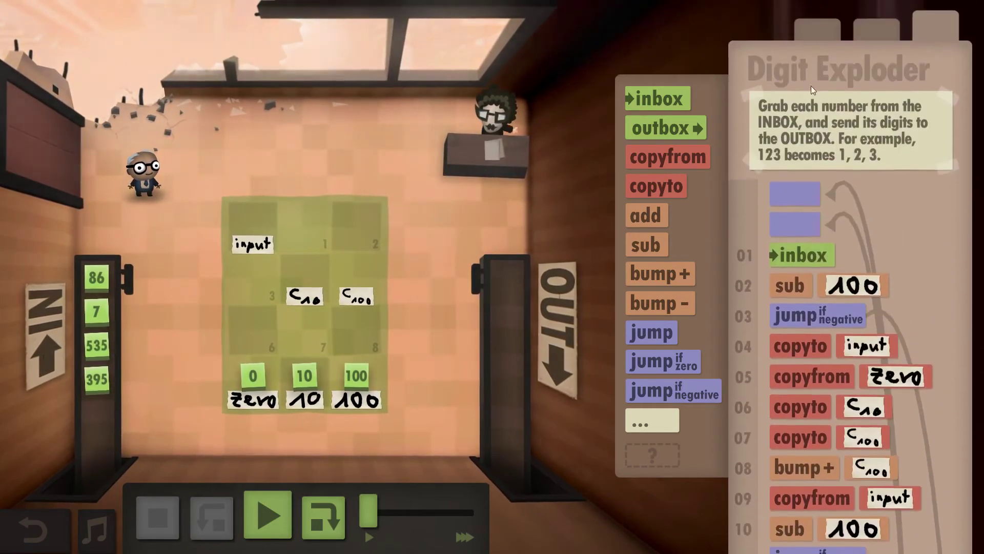
pyautogui.scroll(-5, 962, 197)
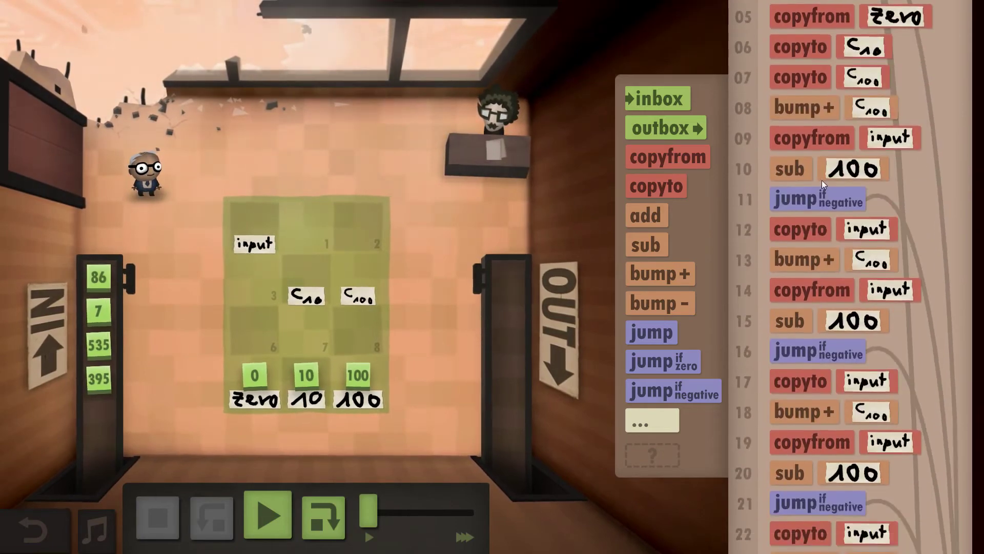
pyautogui.scroll(5, 843, 156)
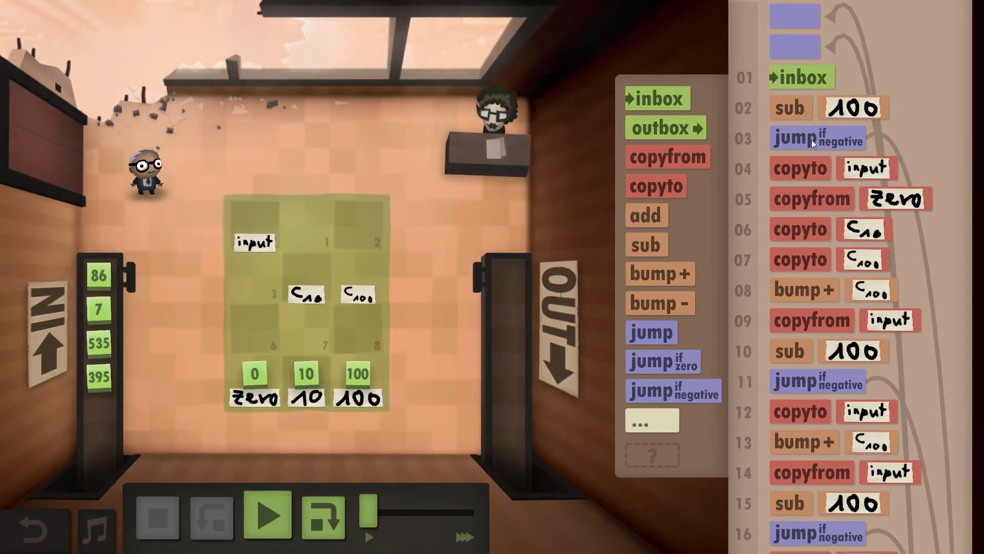
pyautogui.scroll(-3, 809, 162)
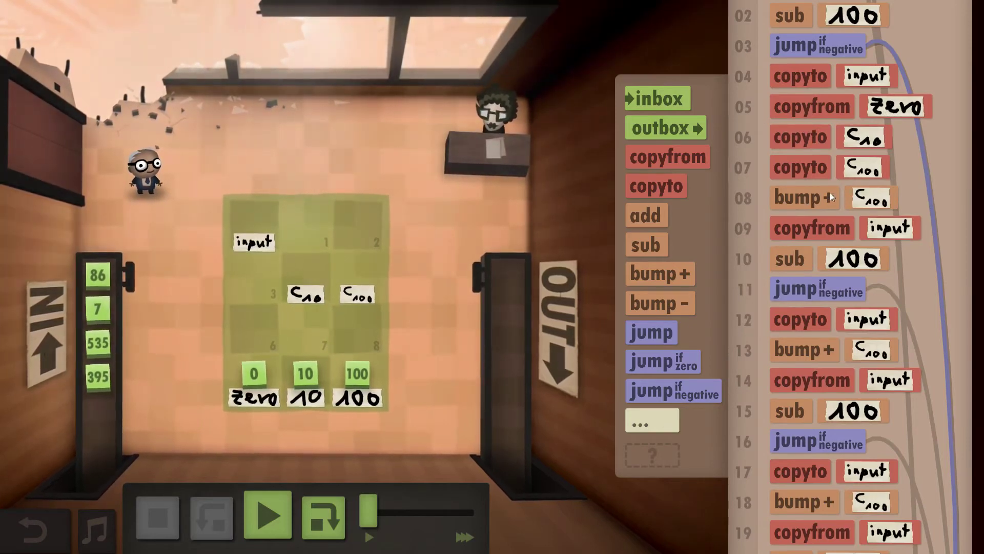
pyautogui.scroll(-3, 814, 206)
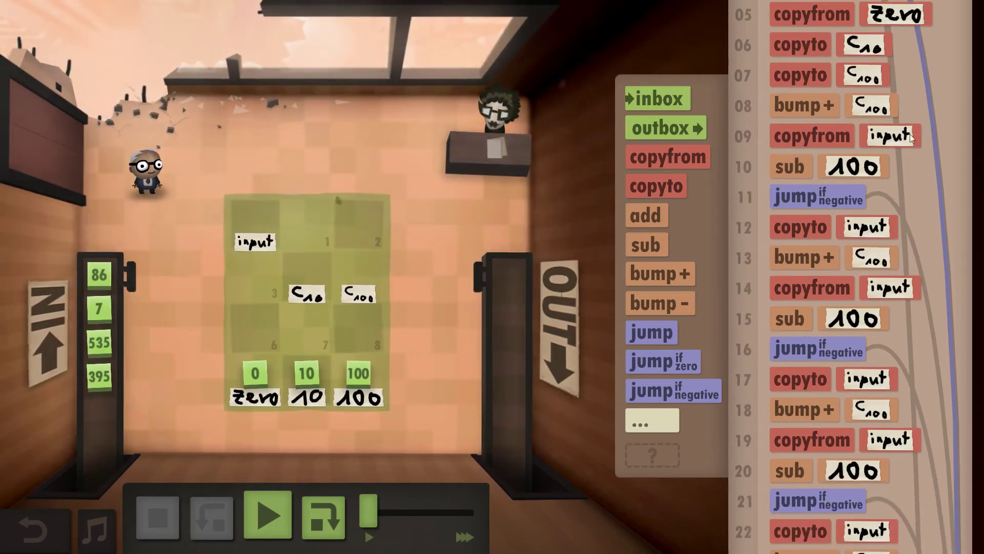
pyautogui.scroll(-3, 802, 170)
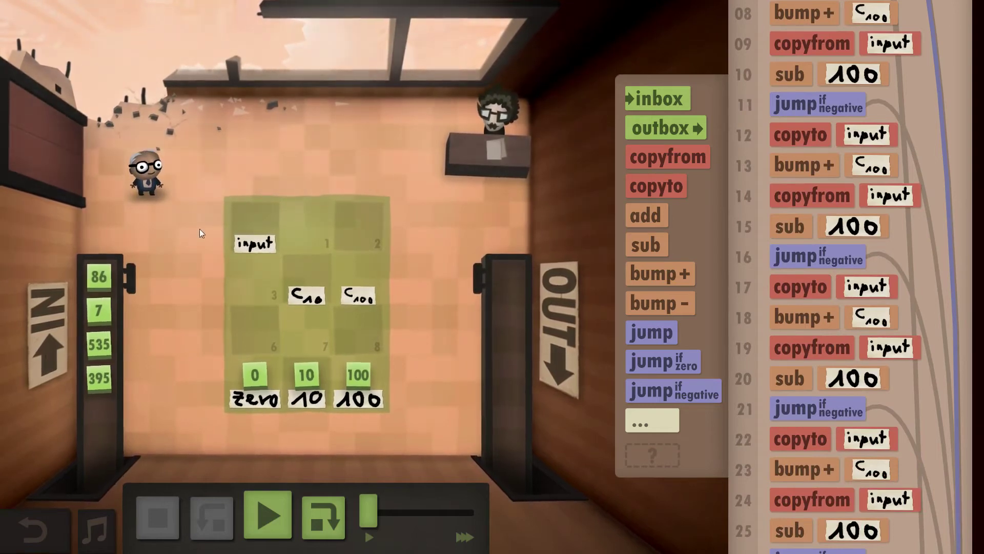
pyautogui.scroll(-3, 816, 123)
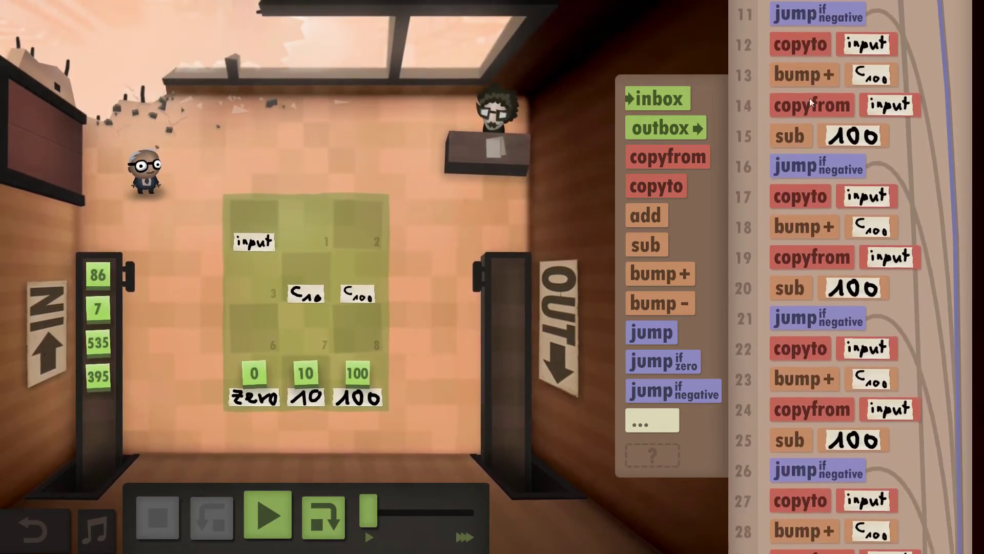
pyautogui.scroll(3, 816, 44)
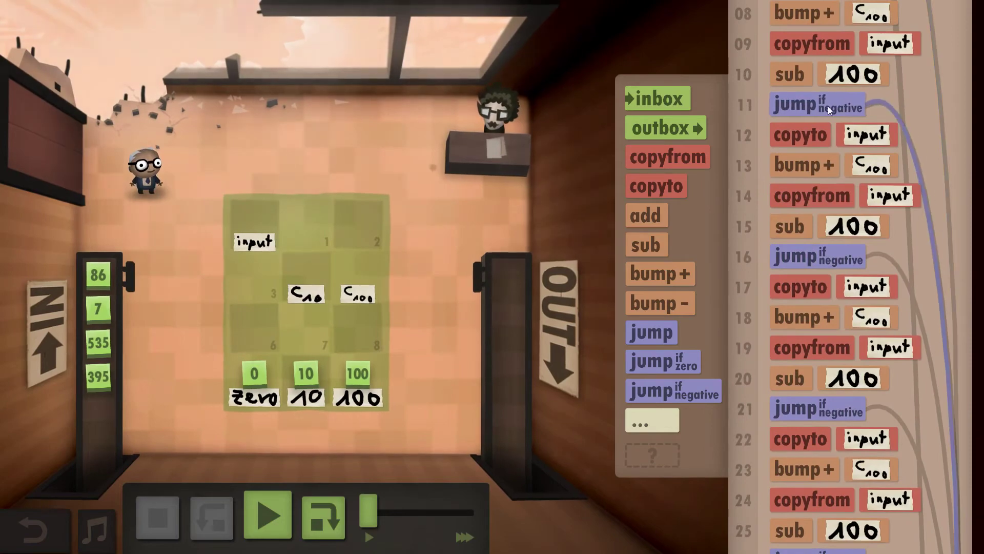
pyautogui.scroll(-10, 834, 116)
pyautogui.scroll(10, 854, 133)
pyautogui.scroll(2, 857, 145)
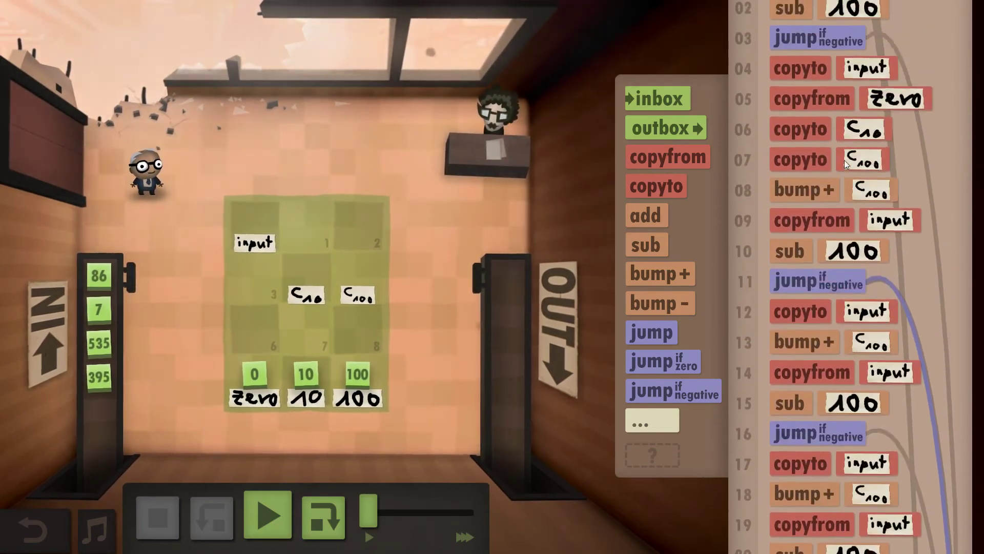
pyautogui.scroll(-4, 844, 160)
pyautogui.scroll(4, 843, 161)
pyautogui.scroll(-2, 839, 150)
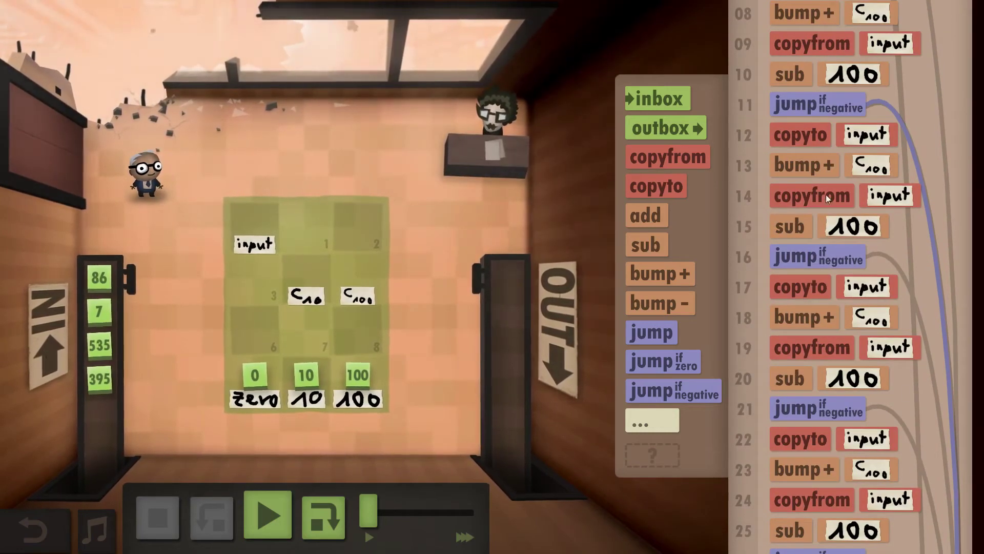
pyautogui.scroll(-10, 826, 189)
pyautogui.scroll(2, 824, 182)
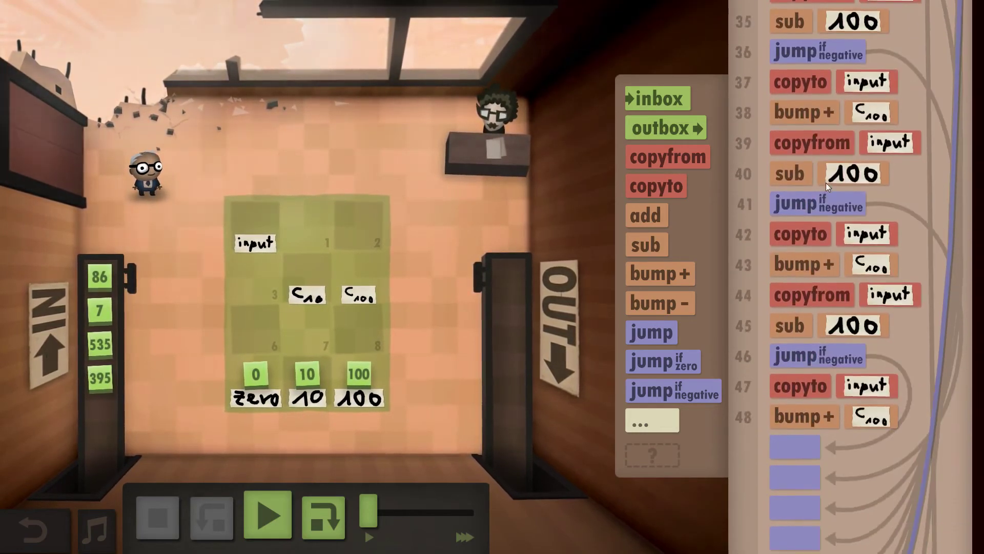
pyautogui.scroll(-6, 825, 182)
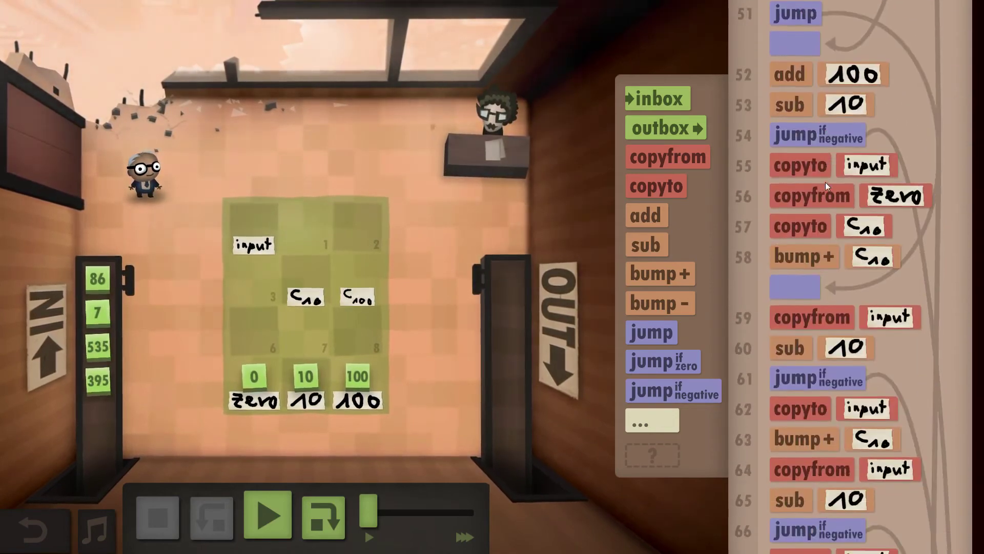
pyautogui.scroll(-6, 825, 182)
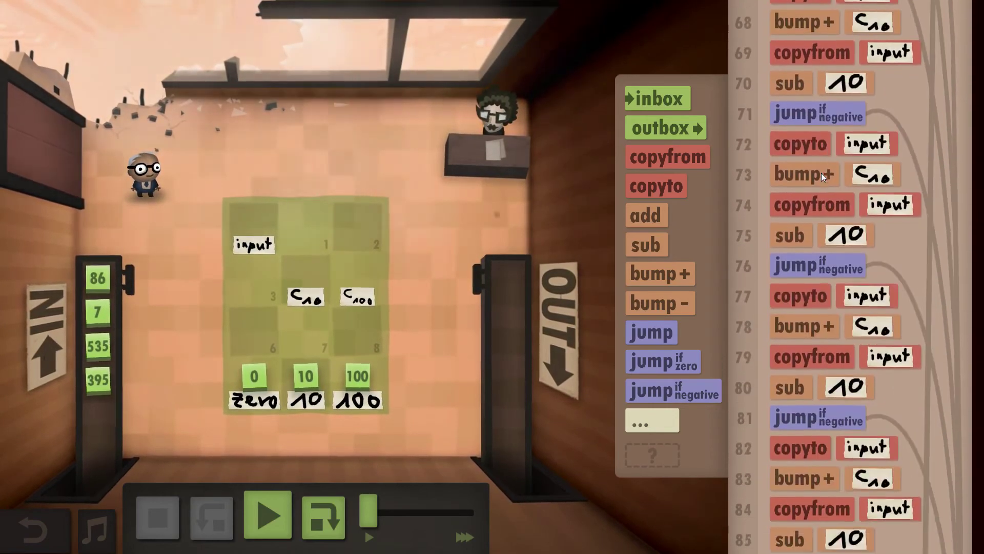
pyautogui.scroll(-1, 822, 173)
pyautogui.scroll(-5, 838, 172)
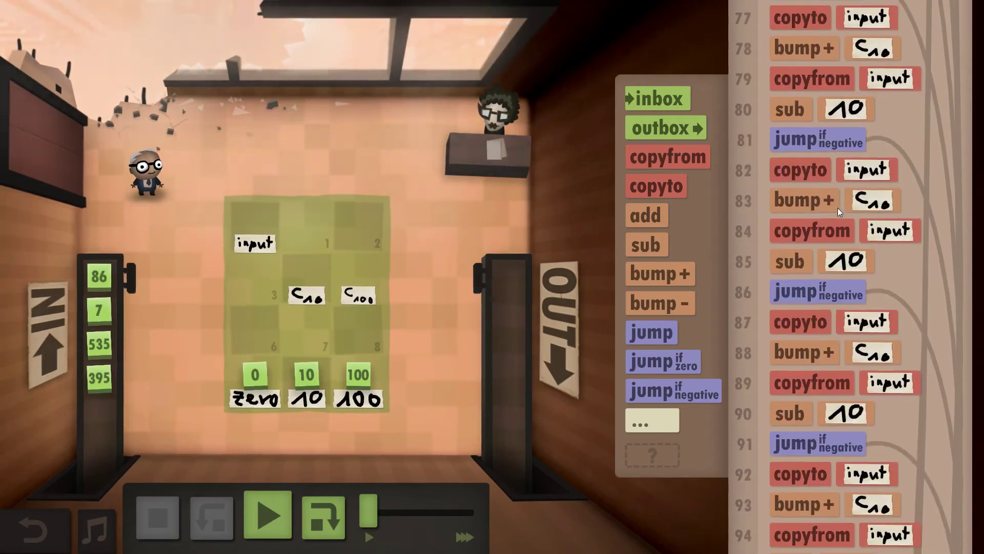
pyautogui.scroll(-1, 837, 201)
pyautogui.scroll(17, 838, 200)
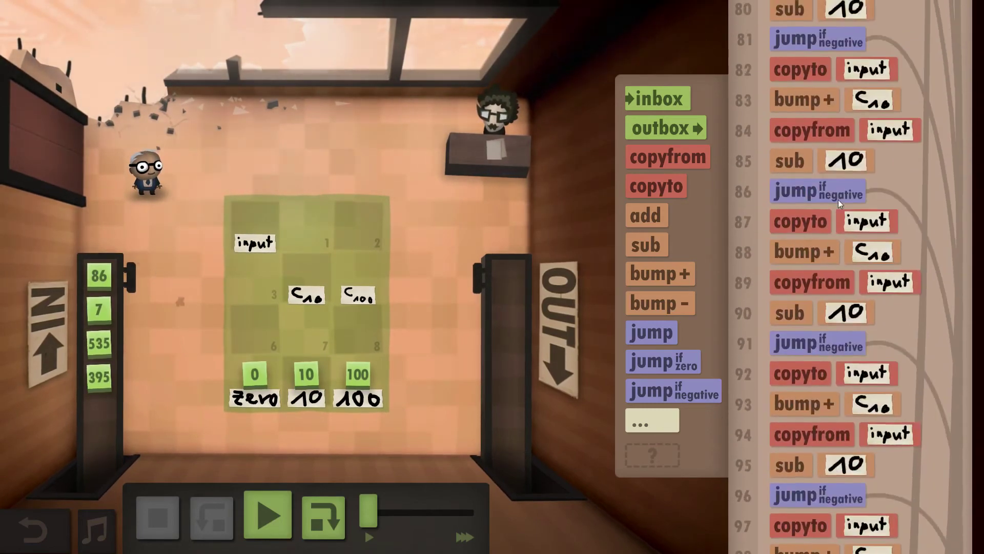
pyautogui.scroll(4, 853, 217)
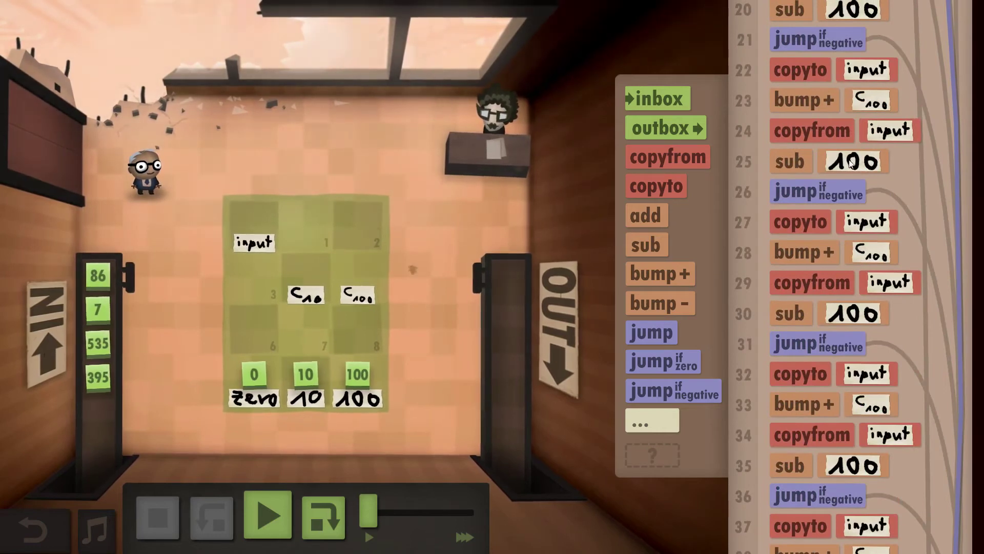
pyautogui.scroll(-4, 853, 314)
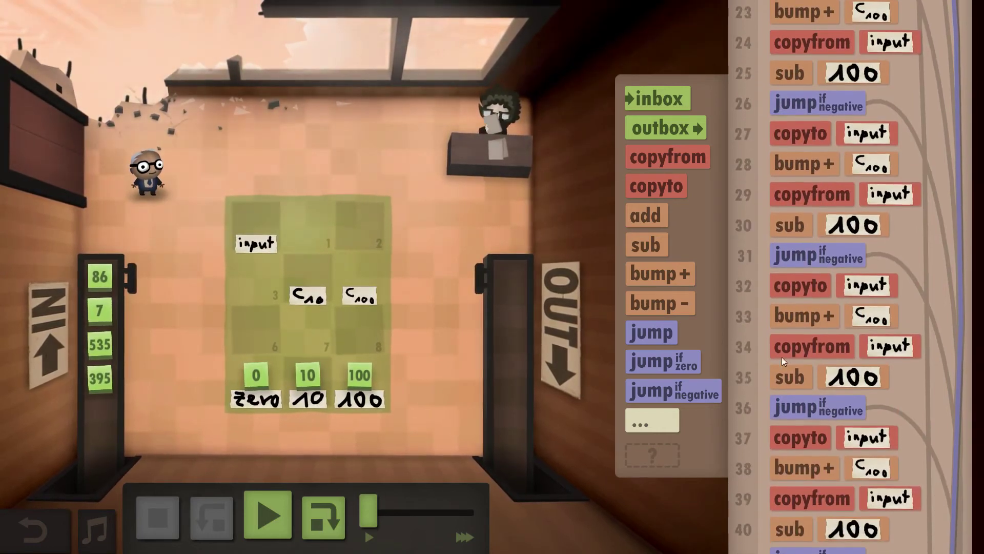
pyautogui.scroll(-1, 853, 354)
pyautogui.scroll(3, 789, 240)
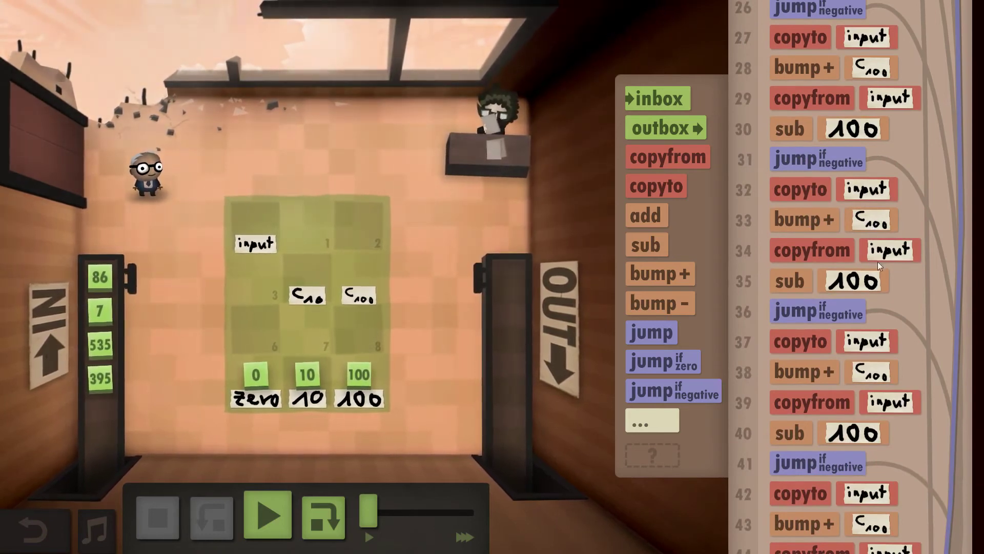
pyautogui.scroll(-2, 817, 299)
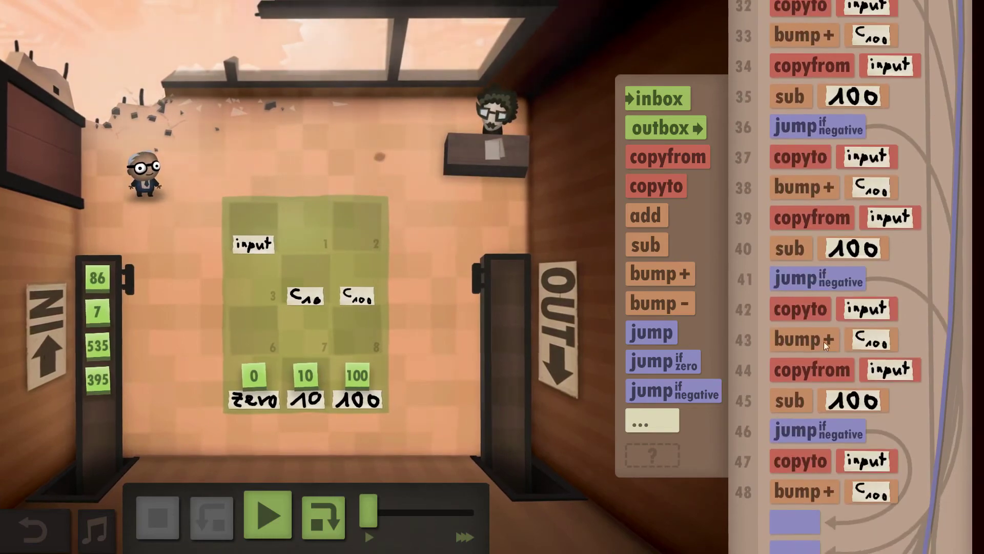
pyautogui.scroll(-2, 858, 184)
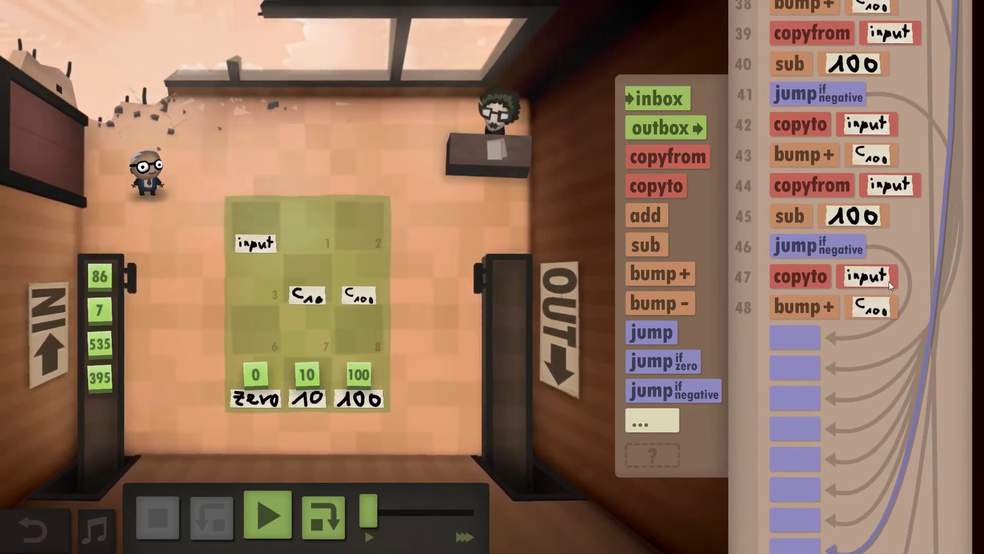
pyautogui.scroll(-1, 863, 290)
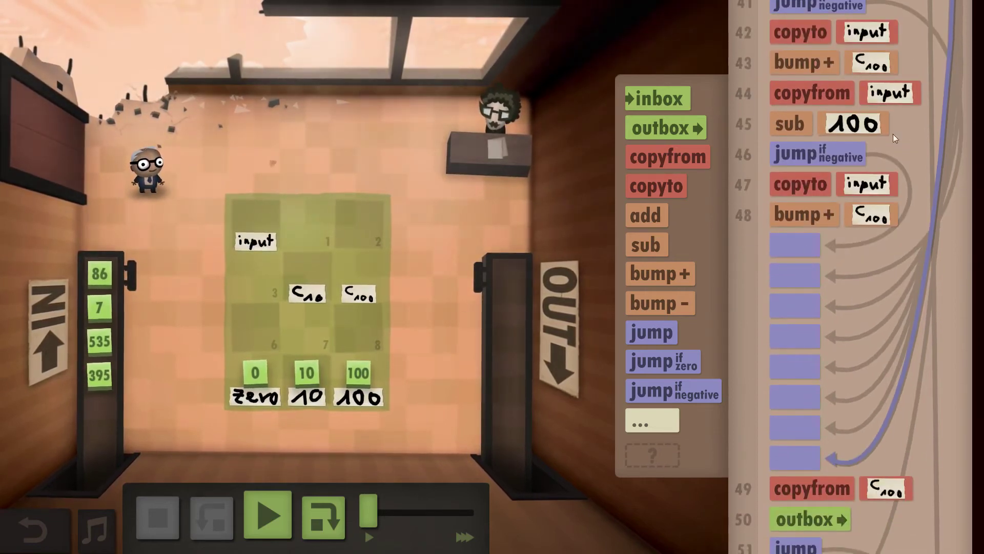
pyautogui.scroll(-1, 850, 195)
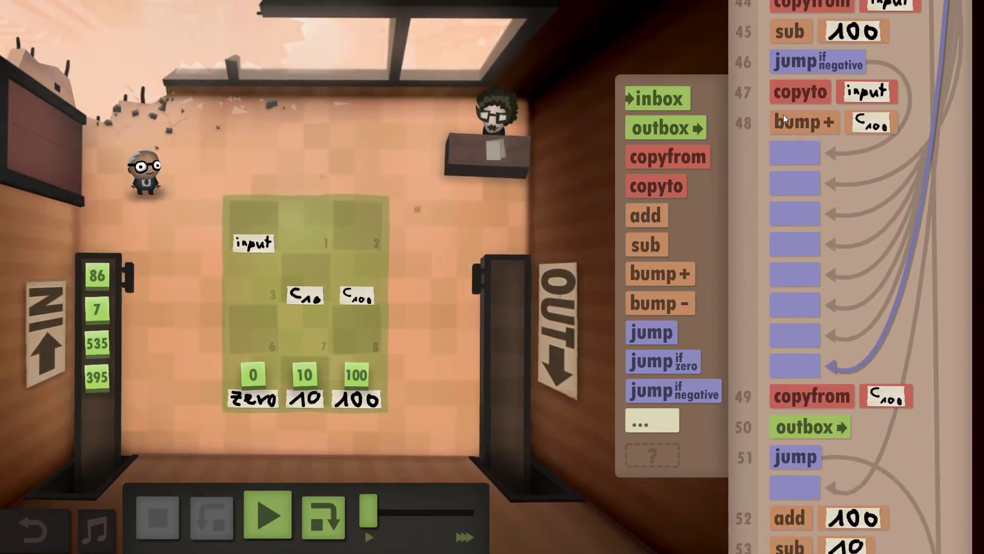
pyautogui.scroll(-2, 814, 395)
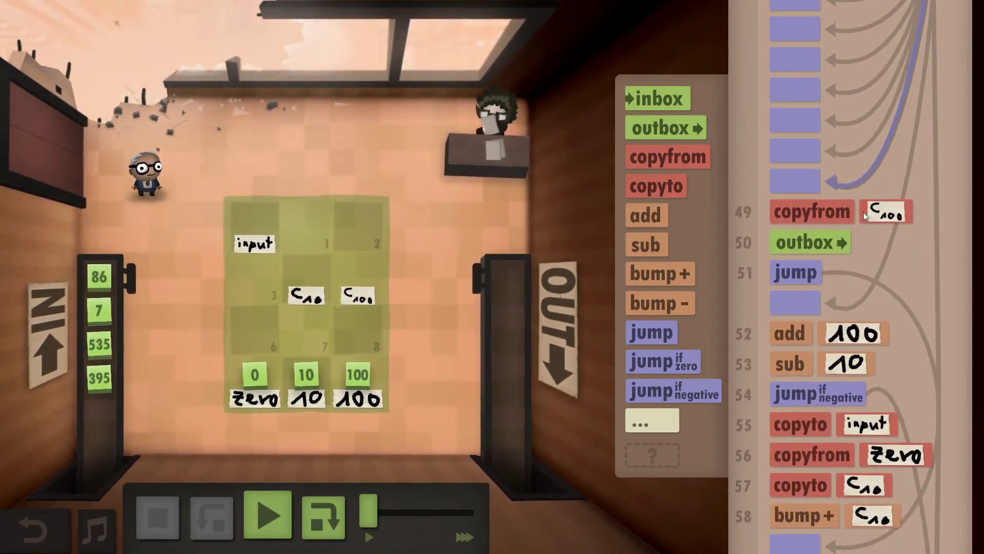
pyautogui.scroll(-1, 859, 217)
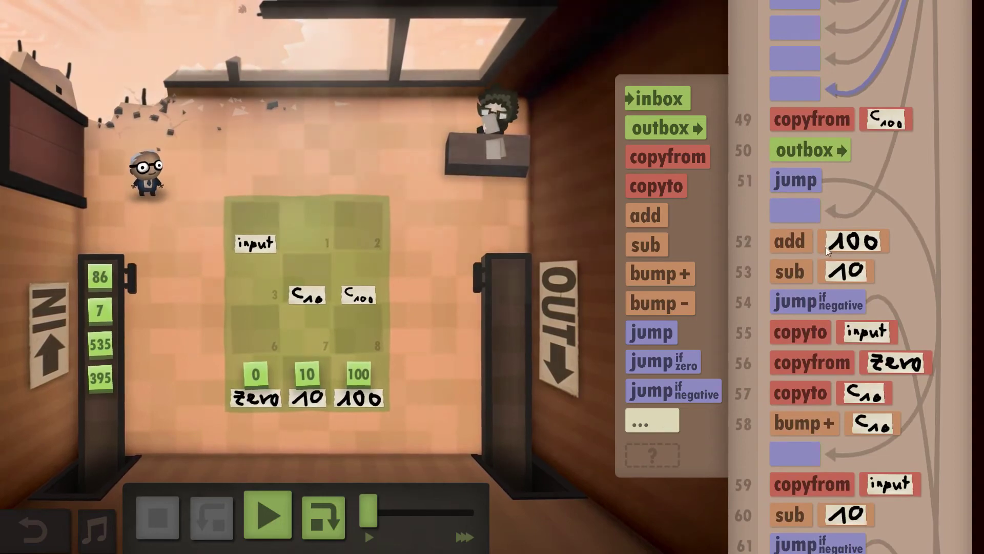
pyautogui.scroll(-3, 836, 288)
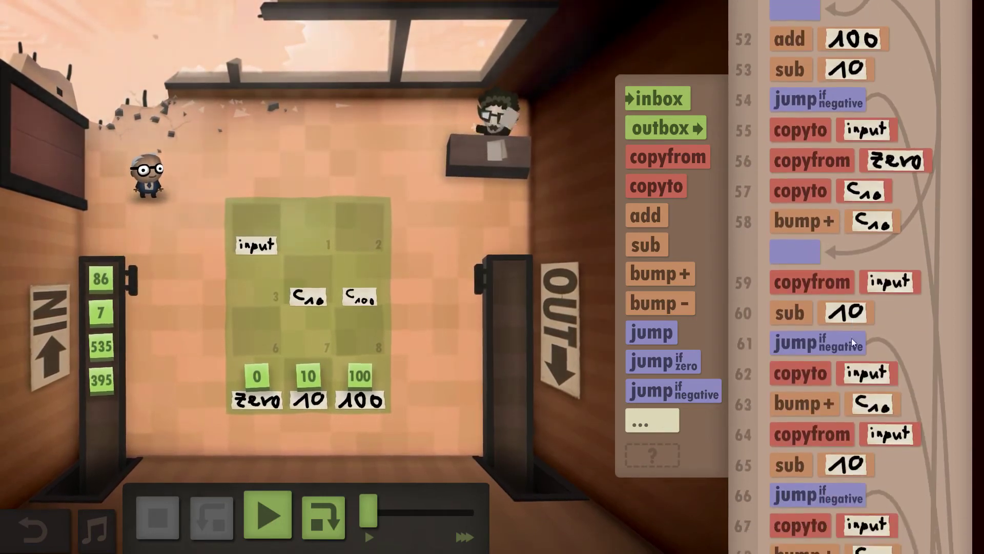
pyautogui.scroll(-6, 833, 248)
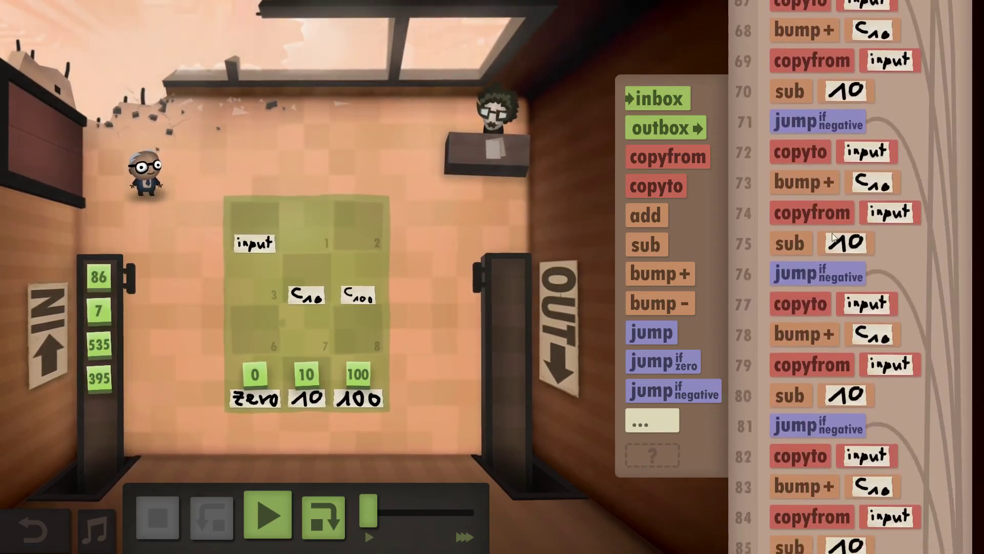
pyautogui.scroll(-3, 831, 227)
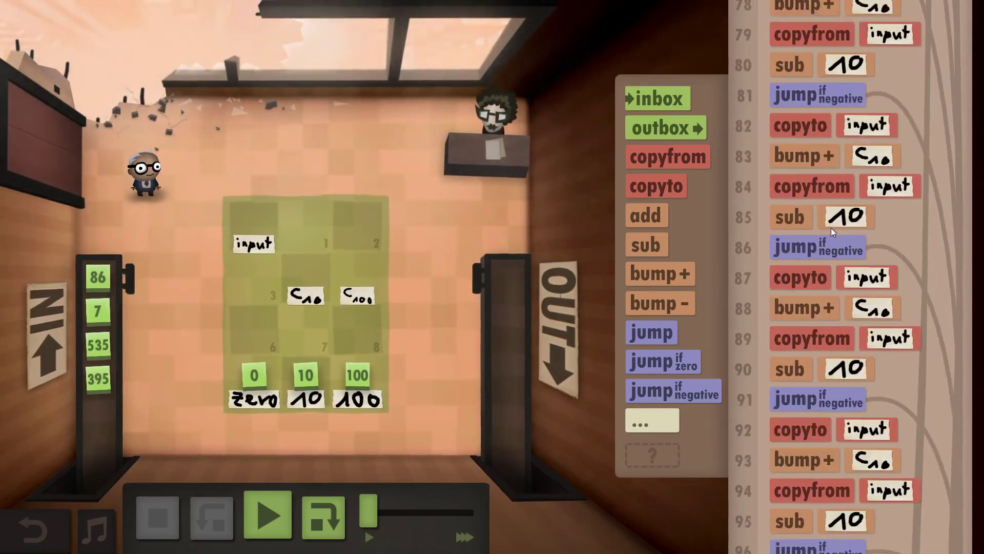
pyautogui.scroll(-10, 830, 221)
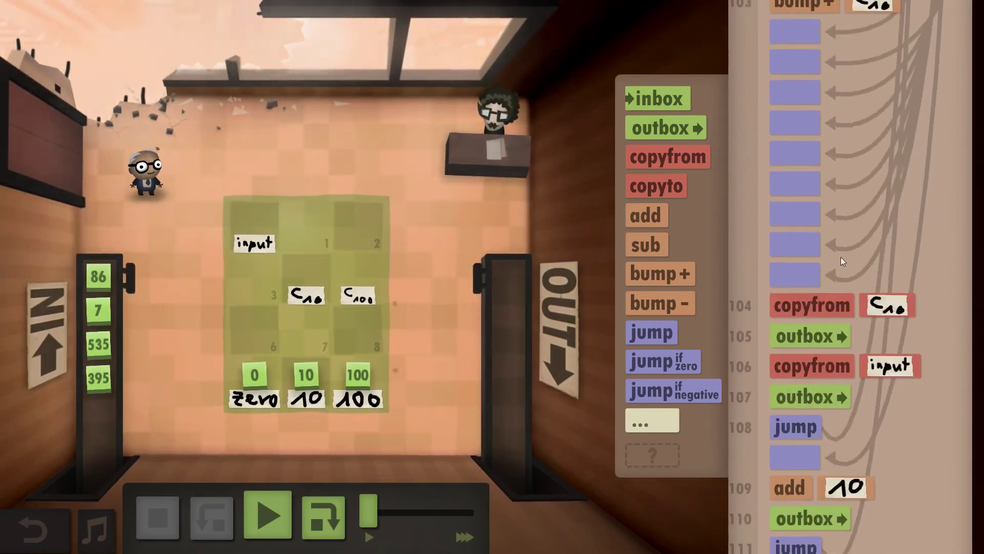
pyautogui.scroll(-3, 846, 307)
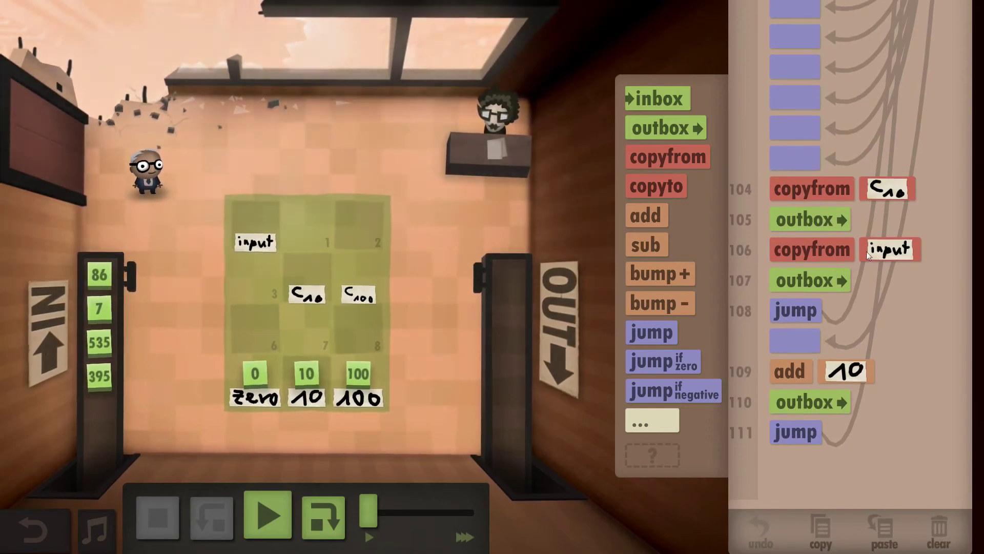
# Start the speed solution on 86, briefly at fast speed, then settle at moderate speed.
pyautogui.click(252, 507)
pyautogui.moveTo(382, 516); pyautogui.dragTo(463, 513)
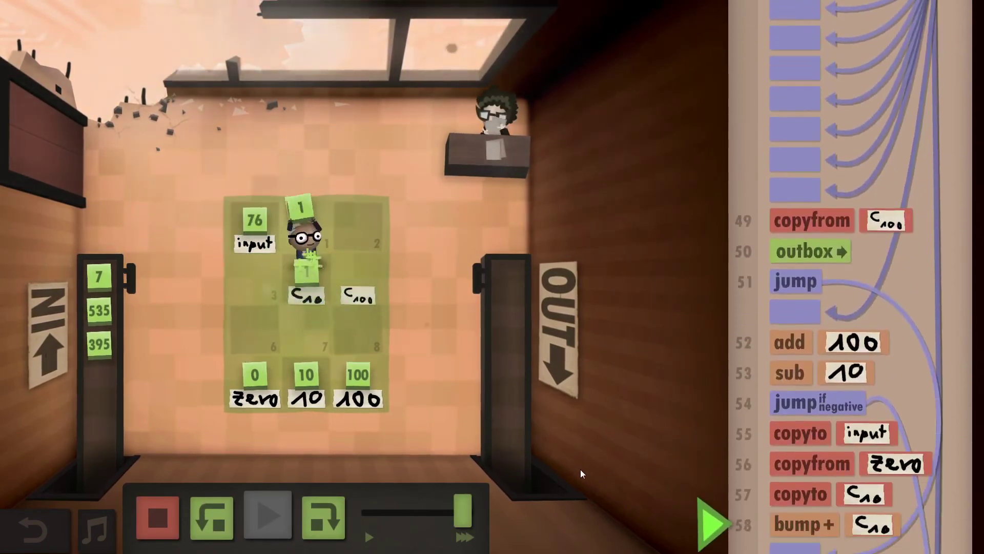
pyautogui.moveTo(469, 513); pyautogui.dragTo(376, 512)
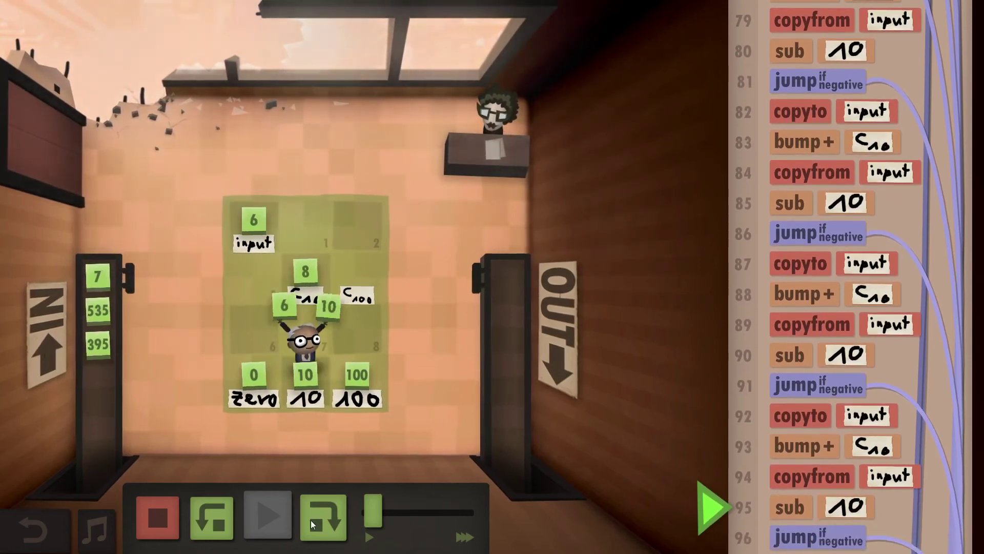
# Slow the run slightly and let it output 8, 6, 7, 5, 3, 5.
pyautogui.moveTo(375, 516); pyautogui.dragTo(371, 514)
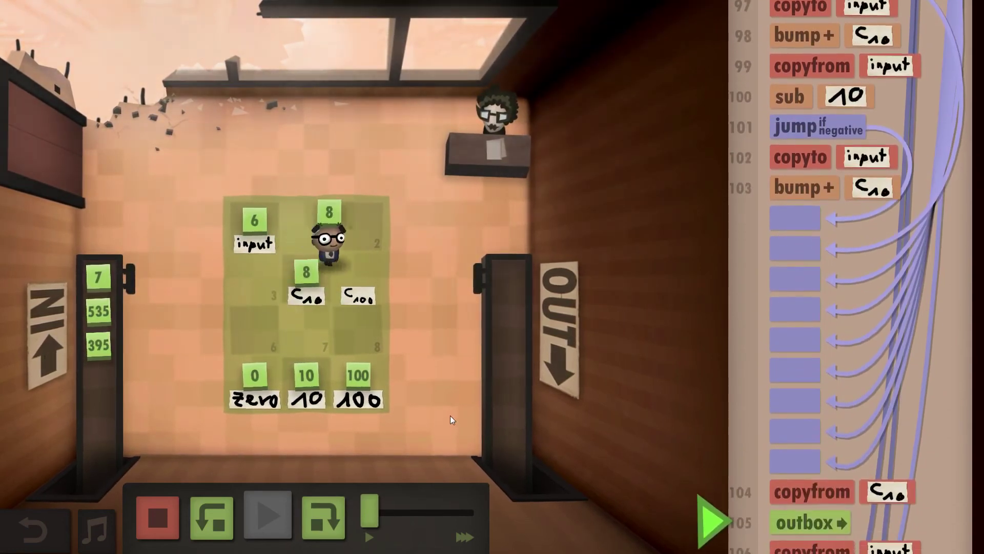